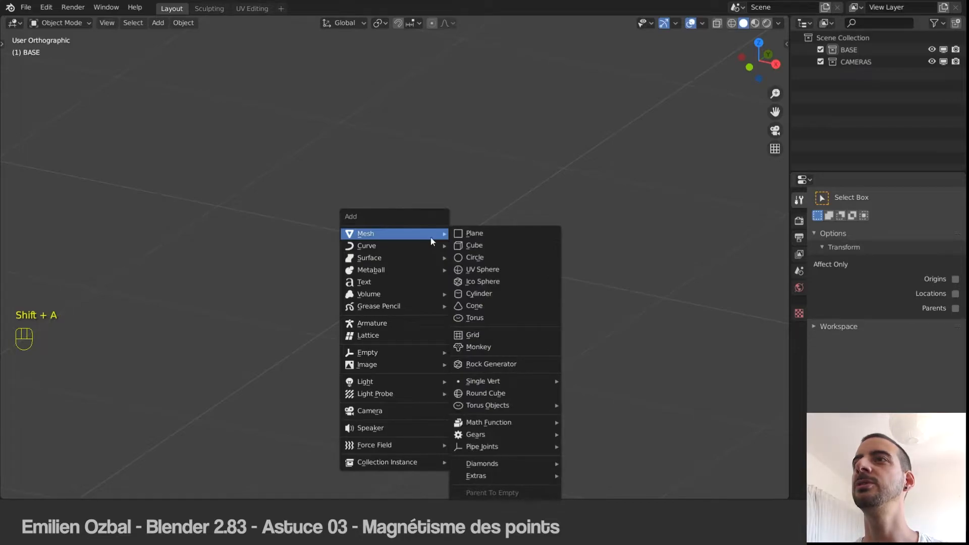
- Add a cube and set its dimensions to 1 m in X, 0.1 m in Y and 0.1 m in Z
{"action": "left_click", "coordinate": [474, 245]}
{"action": "scroll", "coordinate": [574, 262], "scroll_direction": "down", "scroll_amount": 3}
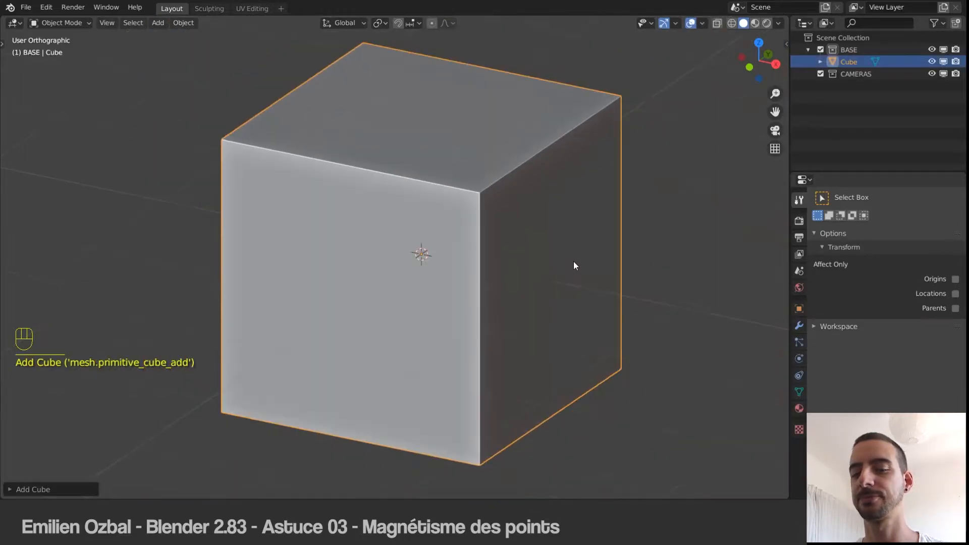
{"action": "key", "text": "n"}
{"action": "left_click", "coordinate": [782, 45]}
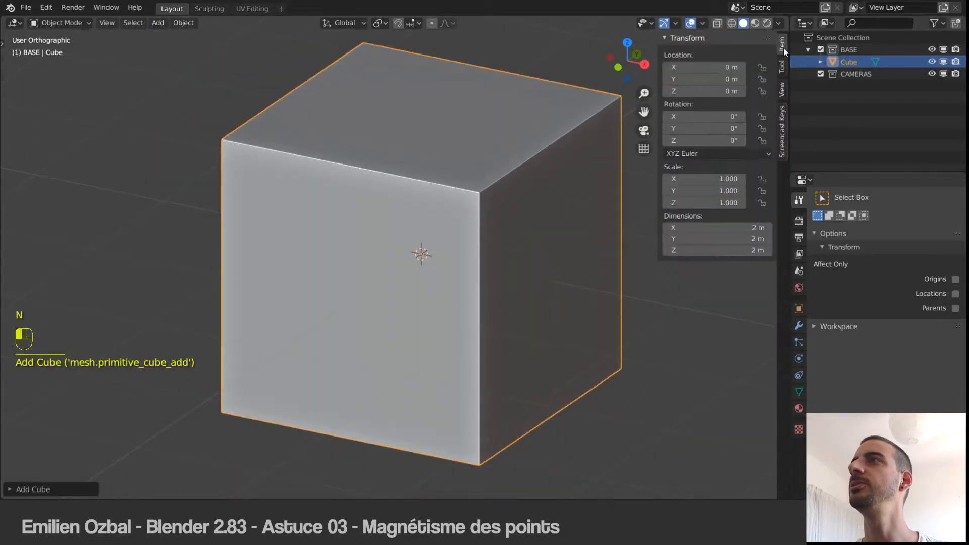
{"action": "left_click", "coordinate": [736, 228]}
{"action": "type", "text": "1"}
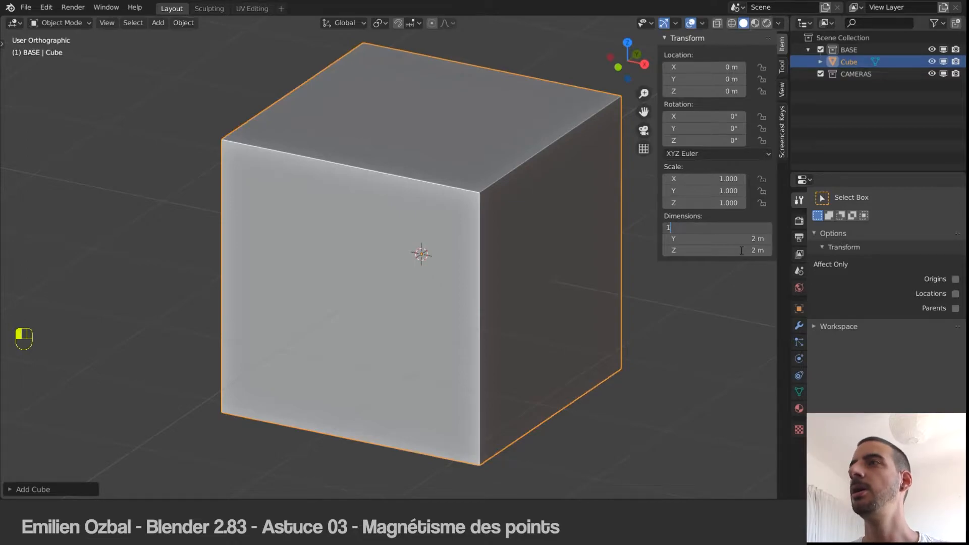
{"action": "key", "text": "Tab"}
{"action": "type", "text": "1"}
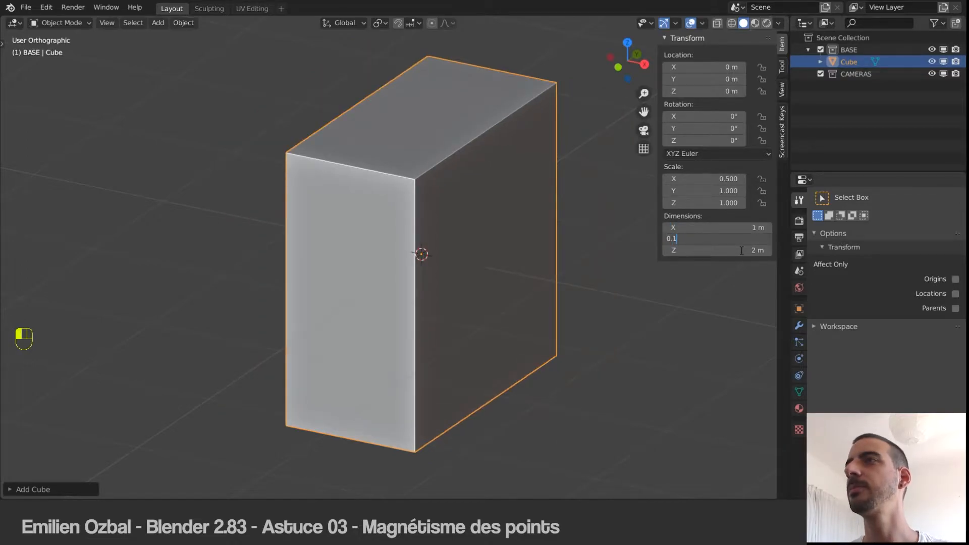
{"action": "key", "text": "Tab"}
{"action": "type", "text": "0"}
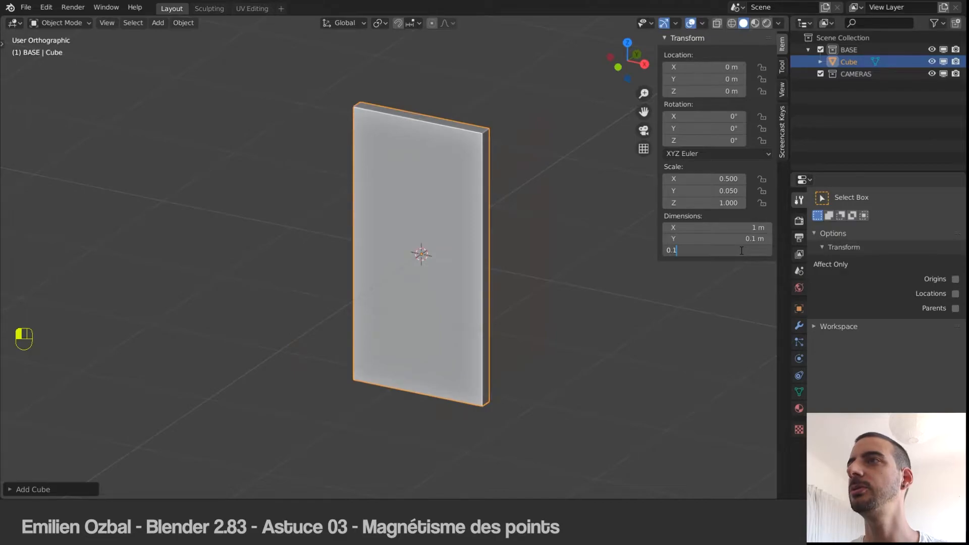
{"action": "type", "text": ".1"}
{"action": "key", "text": "Return"}
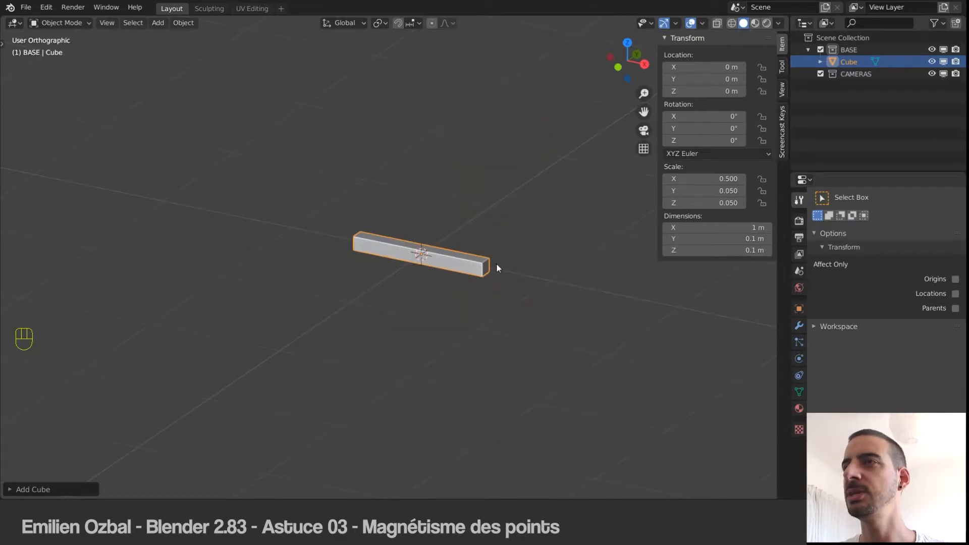
{"action": "scroll", "coordinate": [399, 256], "scroll_direction": "up", "scroll_amount": 4}
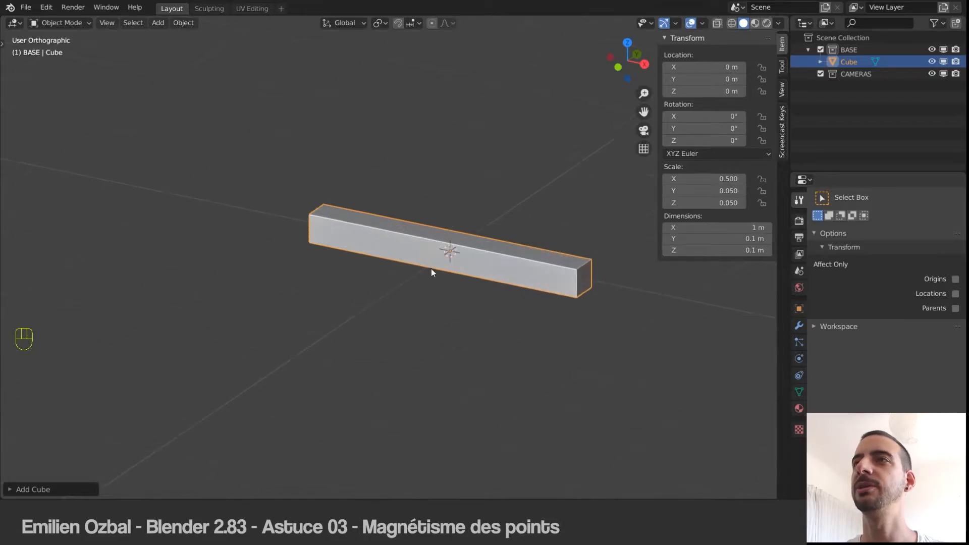
- Duplicate the bar and place the copy about 0.1 m away in the negative Y direction, beside the original
{"action": "left_click", "coordinate": [562, 282]}
{"action": "middle_click_drag", "start_coordinate": [566, 275], "coordinate": [529, 271], "text": "shift"}
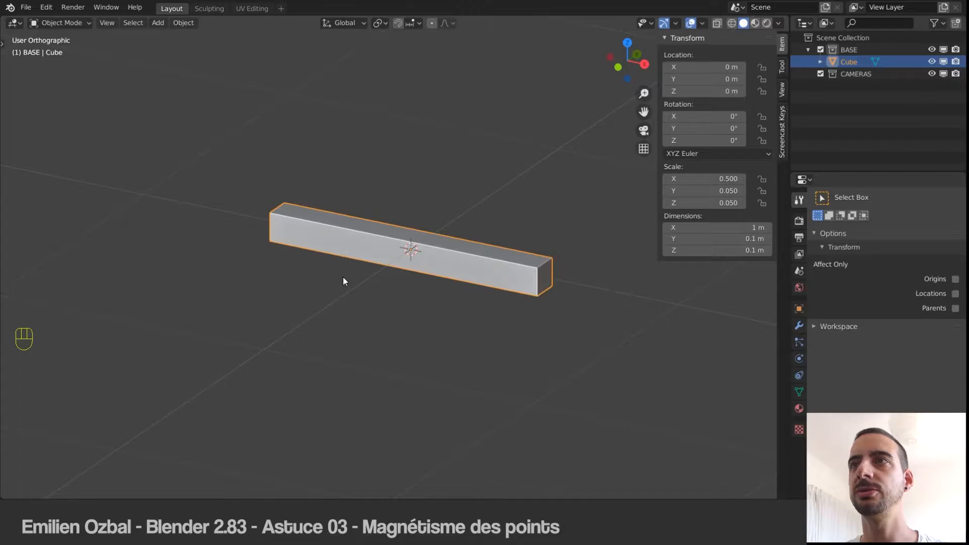
{"action": "key", "text": "shift+d"}
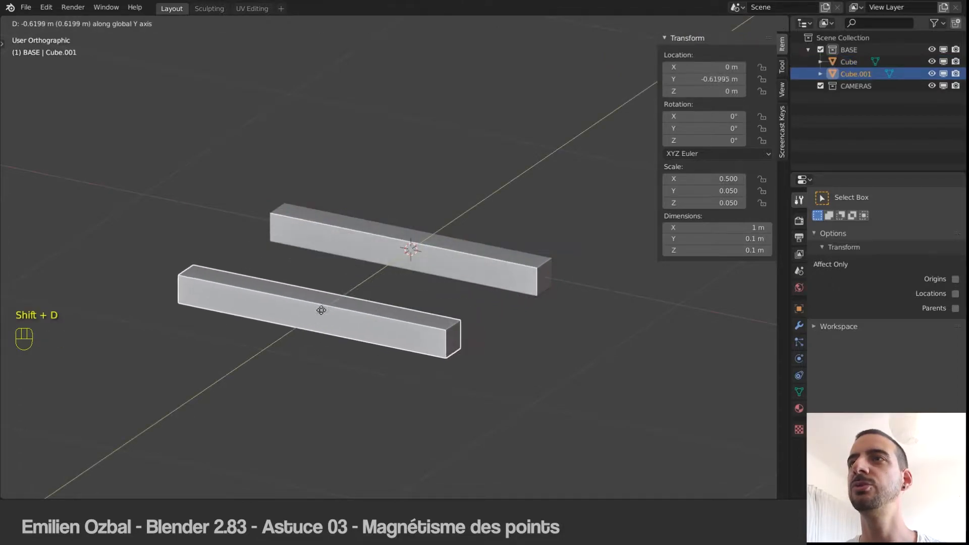
{"action": "key", "text": "x"}
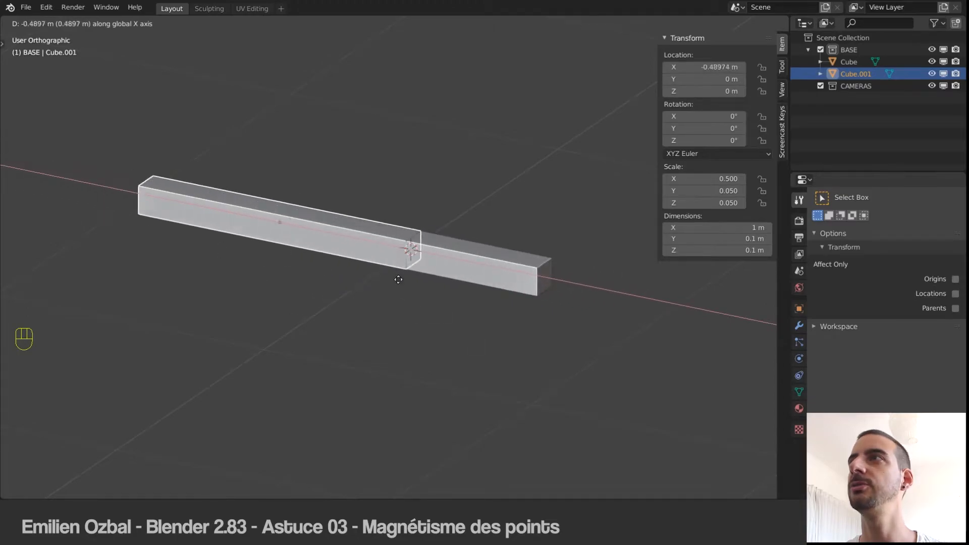
{"action": "key", "text": "z"}
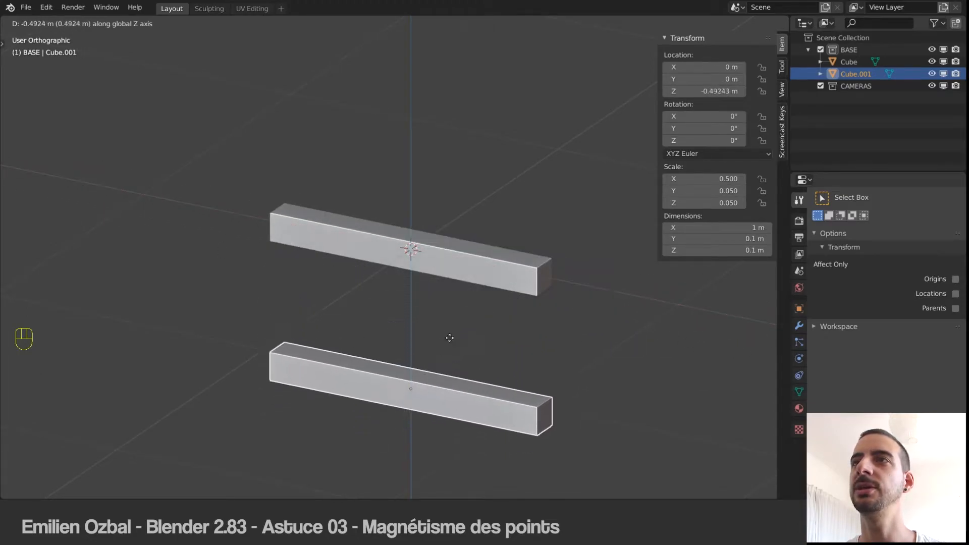
{"action": "key", "text": "y"}
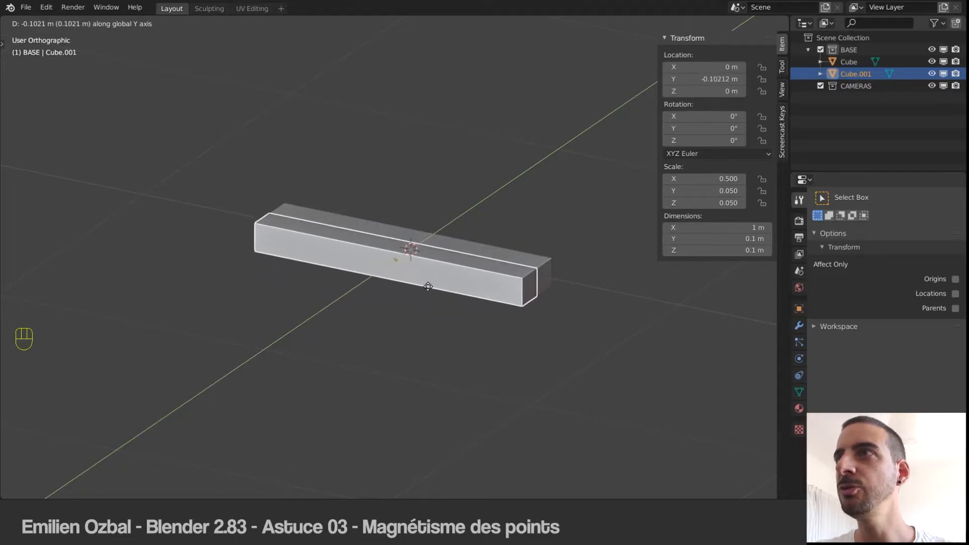
{"action": "left_click", "coordinate": [430, 288]}
- Try to close the gap between the bars by moving the copy freehand along Y
{"action": "middle_click_drag", "start_coordinate": [429, 288], "coordinate": [406, 275]}
{"action": "middle_click_drag", "start_coordinate": [407, 276], "coordinate": [423, 271], "text": "shift"}
{"action": "scroll", "coordinate": [455, 303], "scroll_direction": "up", "scroll_amount": 4}
{"action": "middle_click_drag", "start_coordinate": [476, 321], "coordinate": [373, 178], "text": "shift"}
{"action": "scroll", "coordinate": [403, 232], "scroll_direction": "up", "scroll_amount": 6}
{"action": "middle_click_drag", "start_coordinate": [489, 231], "coordinate": [418, 275], "text": "shift"}
{"action": "scroll", "coordinate": [453, 238], "scroll_direction": "up", "scroll_amount": 1}
{"action": "key", "text": "n"}
{"action": "scroll", "coordinate": [404, 270], "scroll_direction": "up", "scroll_amount": 1}
{"action": "key", "text": "g"}
{"action": "key", "text": "y"}
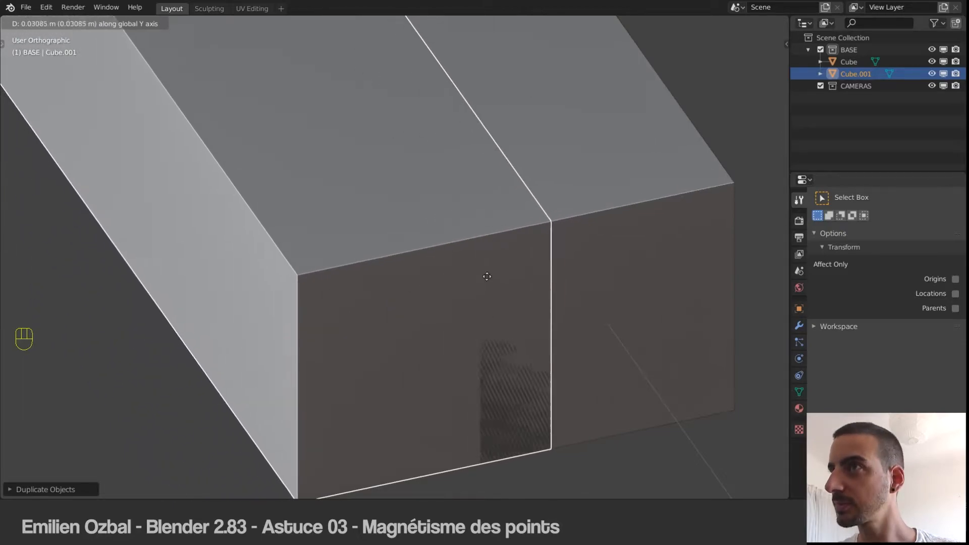
{"action": "left_click", "coordinate": [376, 101]}
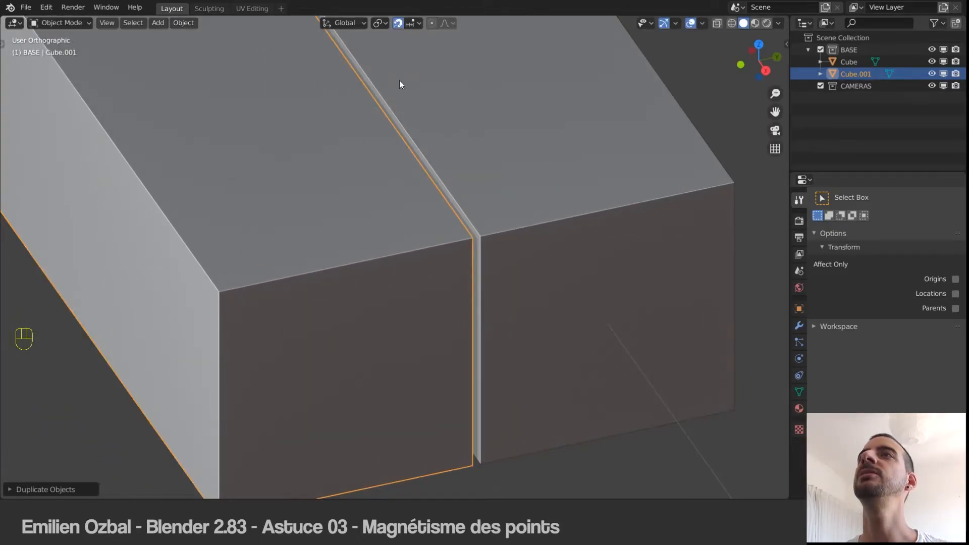
- Set snapping to Edge and move the copy along Y until it sits flush against the original bar
{"action": "left_click", "coordinate": [419, 24]}
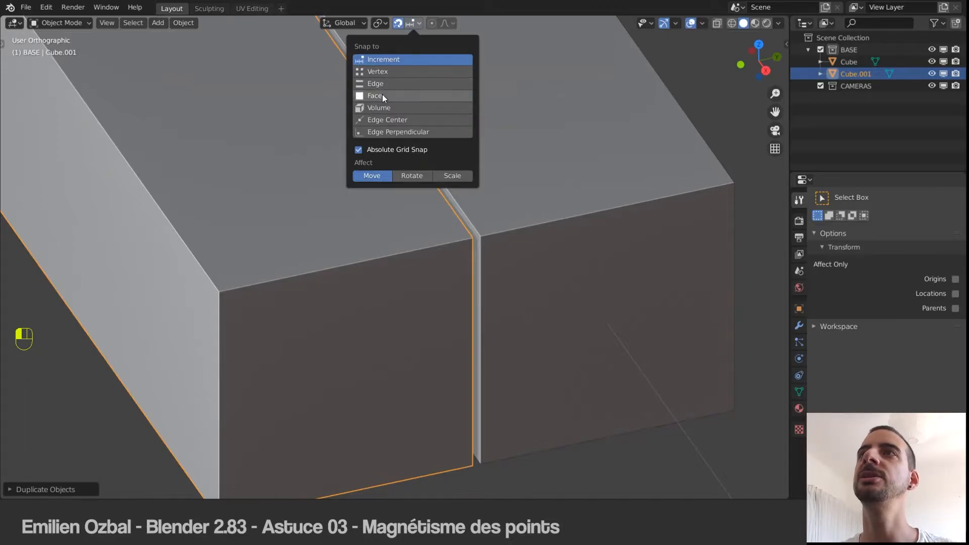
{"action": "left_click", "coordinate": [377, 84]}
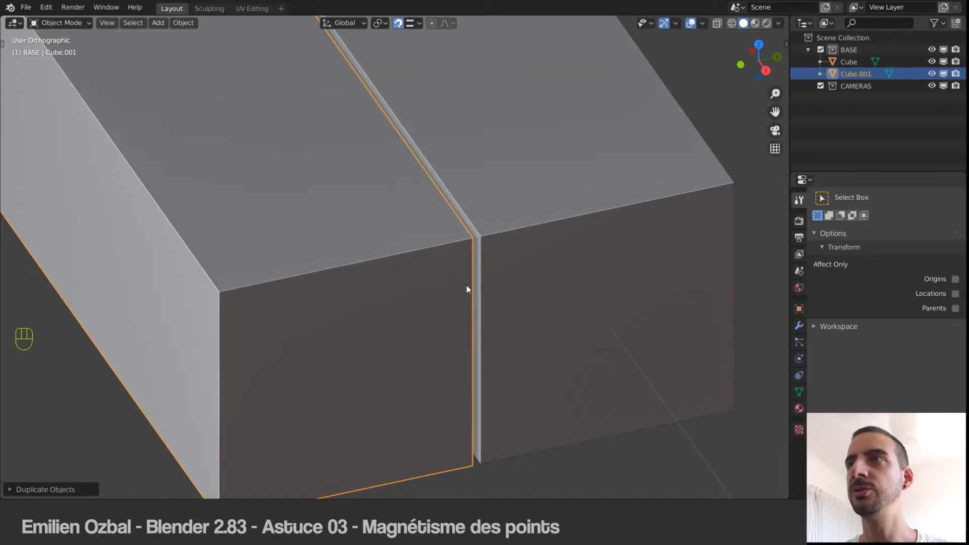
{"action": "key", "text": "g"}
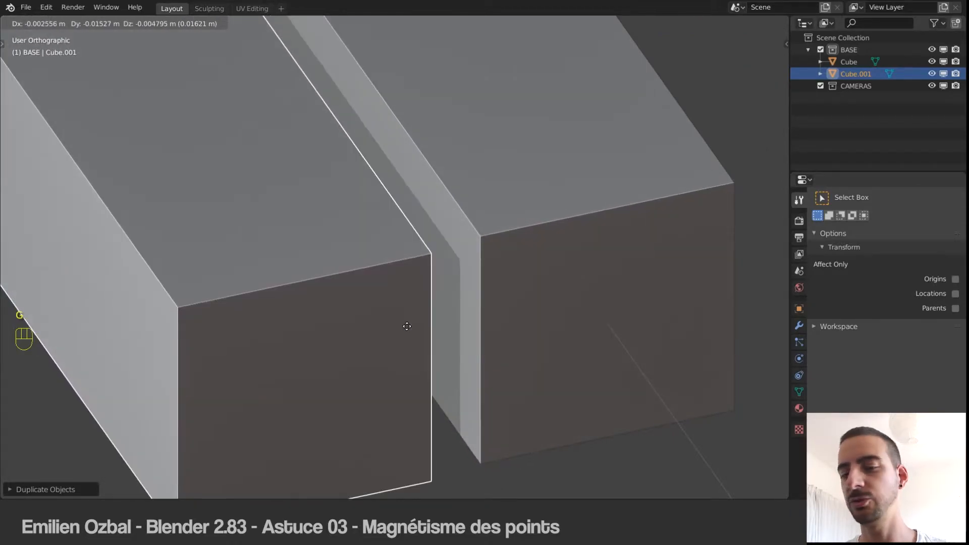
{"action": "key", "text": "y"}
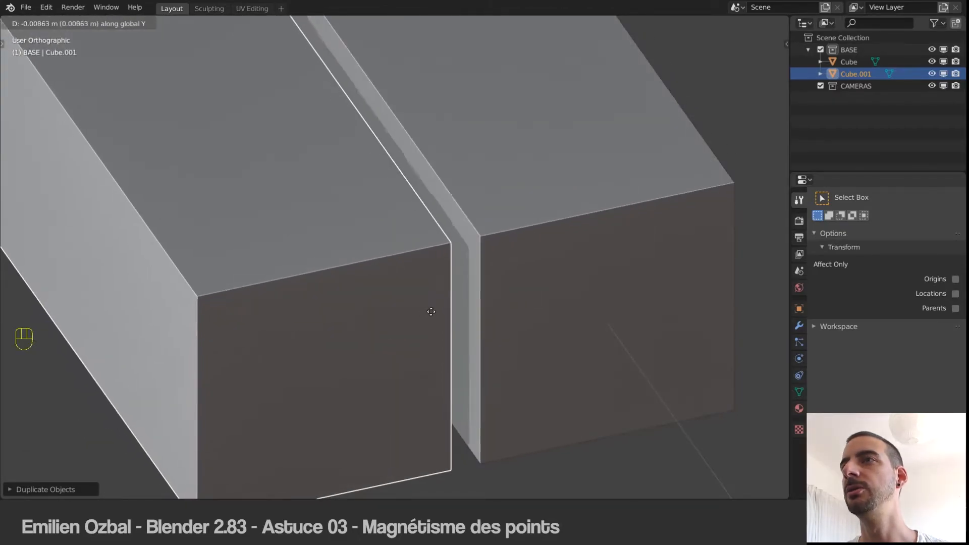
{"action": "left_click", "coordinate": [481, 299]}
{"action": "middle_click_drag", "start_coordinate": [408, 258], "coordinate": [361, 297]}
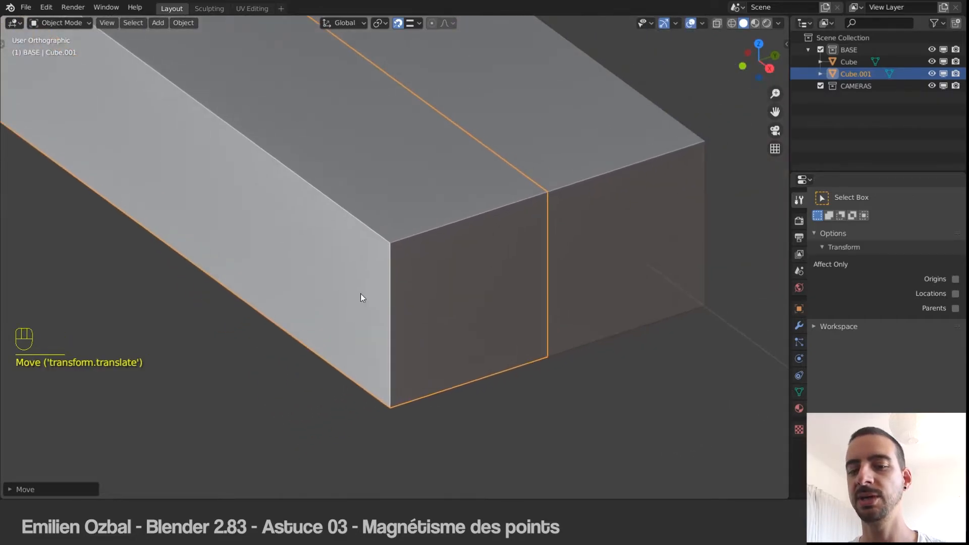
- Raise the copy along Z and snap its lower edge to the original bar's top edge
{"action": "key", "text": "g"}
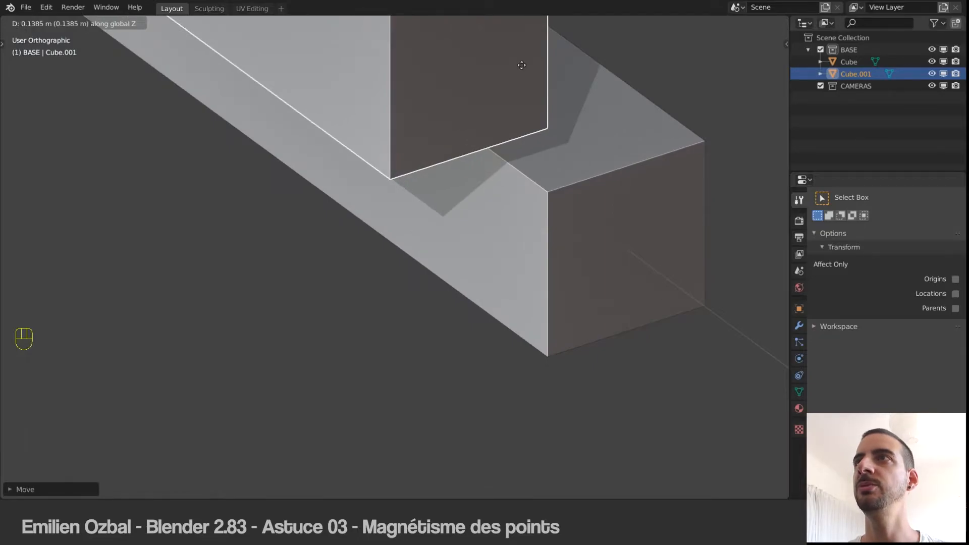
{"action": "left_click", "coordinate": [522, 64]}
{"action": "key", "text": "g"}
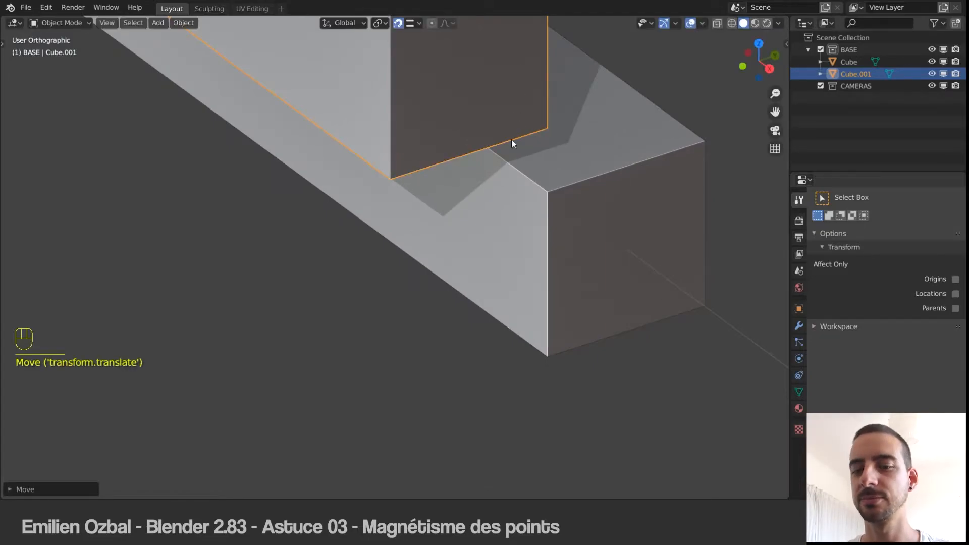
{"action": "key", "text": "z"}
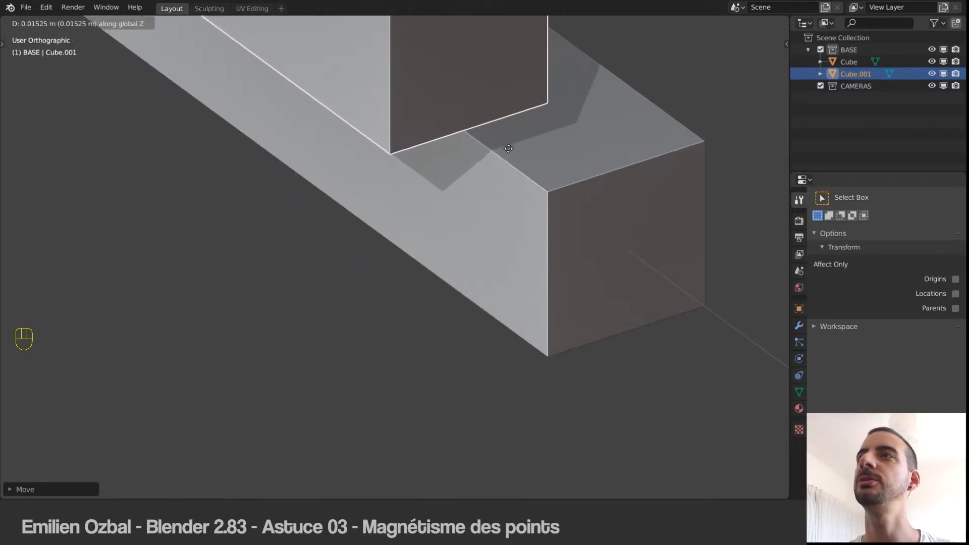
{"action": "left_click", "coordinate": [605, 173]}
{"action": "middle_click_drag", "start_coordinate": [535, 177], "coordinate": [493, 180]}
- Select the original bar's top face in Edit Mode with face selection, and return to Object Mode
{"action": "right_click", "coordinate": [269, 156]}
{"action": "middle_click_drag", "start_coordinate": [247, 190], "coordinate": [363, 190], "text": "shift"}
{"action": "scroll", "coordinate": [363, 191], "scroll_direction": "up", "scroll_amount": 1}
{"action": "key", "text": "Tab"}
{"action": "key", "text": "ctrl+Tab"}
{"action": "left_click", "coordinate": [347, 206]}
{"action": "scroll", "coordinate": [359, 165], "scroll_direction": "down", "scroll_amount": 4}
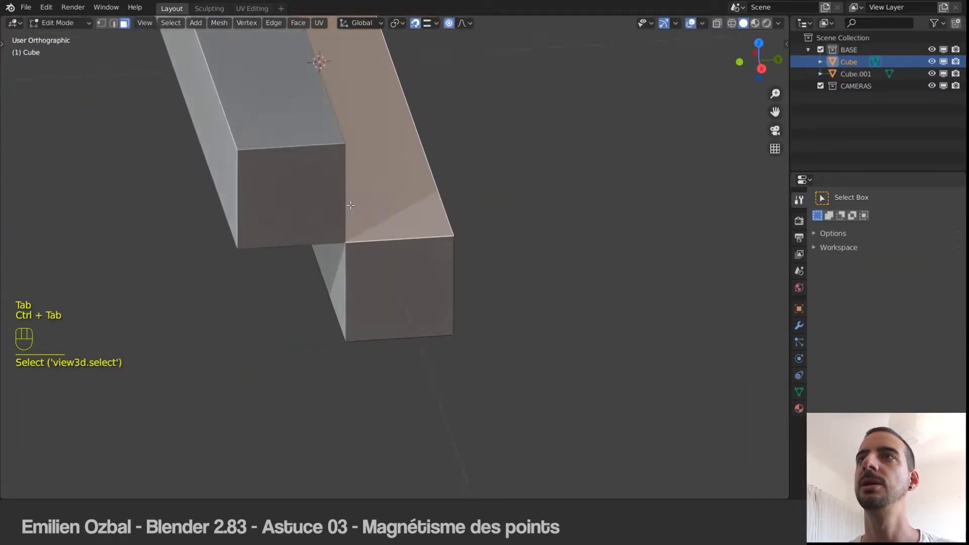
{"action": "middle_click_drag", "start_coordinate": [350, 205], "coordinate": [363, 186]}
{"action": "middle_click_drag", "start_coordinate": [403, 140], "coordinate": [395, 230], "text": "shift"}
{"action": "middle_click_drag", "start_coordinate": [395, 230], "coordinate": [322, 176]}
{"action": "key", "text": "Tab"}
- Examine the contact between the two bars in Edit Mode and Object Mode
{"action": "left_click", "coordinate": [322, 176]}
{"action": "key", "text": "Tab"}
{"action": "left_click", "coordinate": [322, 175]}
{"action": "middle_click_drag", "start_coordinate": [389, 186], "coordinate": [402, 237]}
{"action": "key", "text": "Tab"}
{"action": "middle_click_drag", "start_coordinate": [380, 334], "coordinate": [369, 263], "text": "shift"}
{"action": "left_click", "coordinate": [368, 264]}
{"action": "left_click", "coordinate": [378, 321]}
{"action": "middle_click_drag", "start_coordinate": [378, 321], "coordinate": [366, 214]}
- Set snapping to Vertex and snap the copy's bottom corner onto the original bar's top corner at the end
{"action": "key", "text": "g"}
{"action": "left_click", "coordinate": [362, 273]}
{"action": "left_click", "coordinate": [411, 22]}
{"action": "left_click", "coordinate": [386, 69]}
{"action": "middle_click_drag", "start_coordinate": [391, 255], "coordinate": [556, 302]}
{"action": "scroll", "coordinate": [505, 258], "scroll_direction": "down", "scroll_amount": 2}
{"action": "left_click", "coordinate": [450, 211]}
{"action": "middle_click_drag", "start_coordinate": [450, 212], "coordinate": [417, 214]}
{"action": "key", "text": "g"}
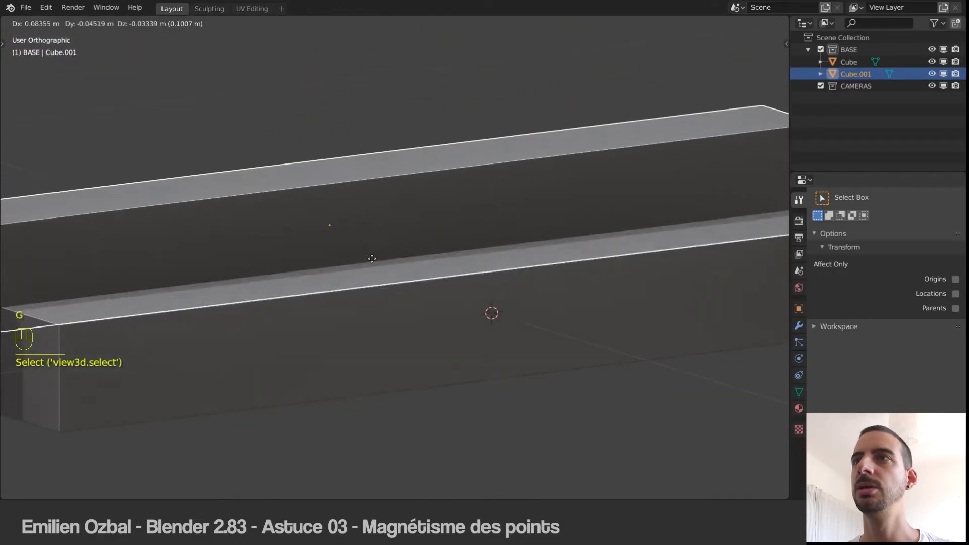
{"action": "left_click", "coordinate": [11, 308]}
- Try vertex snapping by moving the copy's corner onto the lower end corner of the original bar
{"action": "middle_click_drag", "start_coordinate": [297, 225], "coordinate": [508, 169], "text": "shift"}
{"action": "scroll", "coordinate": [491, 266], "scroll_direction": "up", "scroll_amount": 5}
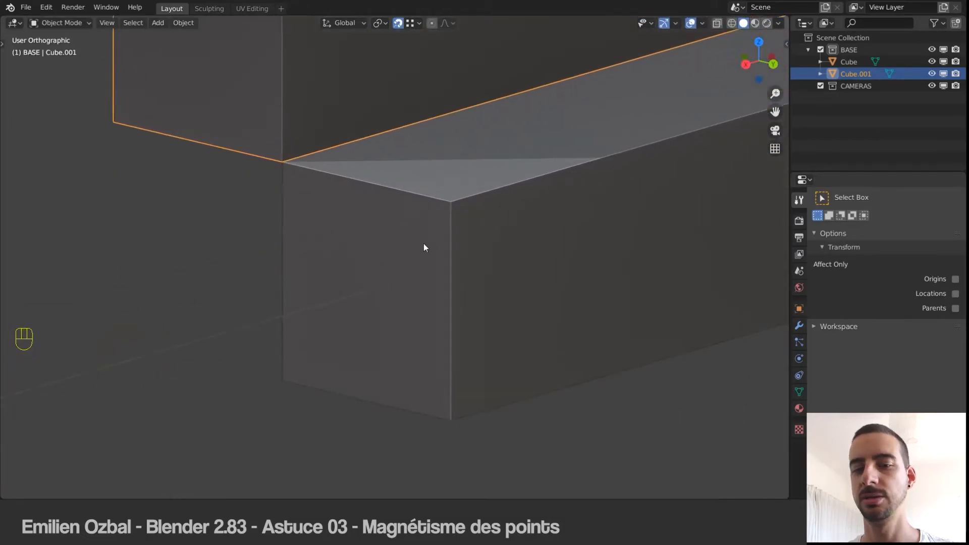
{"action": "key", "text": "g"}
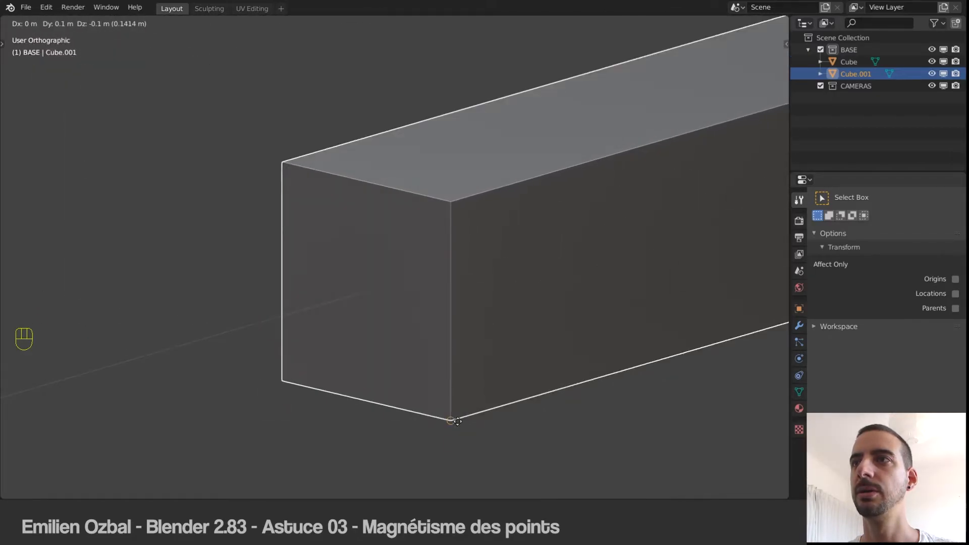
{"action": "left_click", "coordinate": [376, 96]}
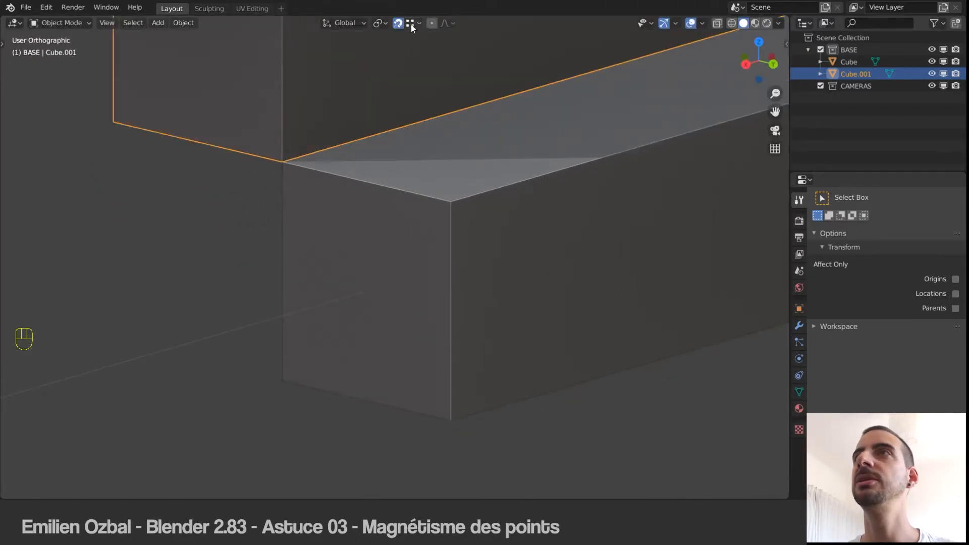
- Set snapping to Face and try moving the copy over the original bar's surfaces, freely and along Z
{"action": "left_click", "coordinate": [417, 23]}
{"action": "left_click", "coordinate": [371, 96]}
{"action": "key", "text": "Escape"}
{"action": "key", "text": "g"}
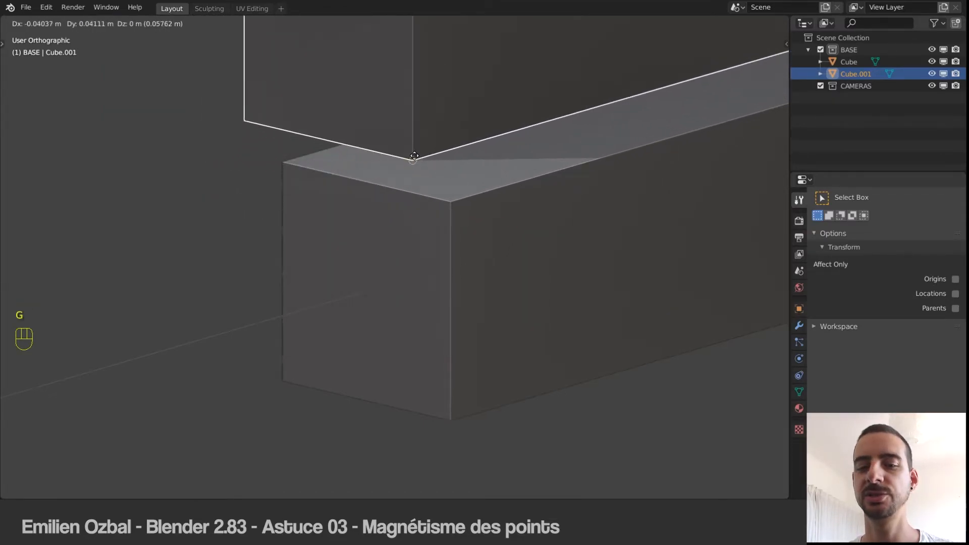
{"action": "key", "text": "z"}
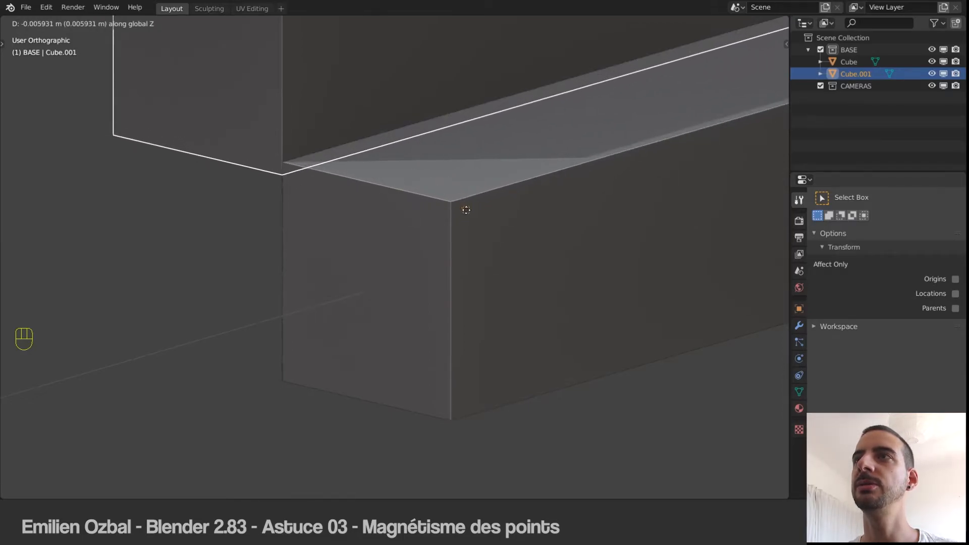
{"action": "left_click", "coordinate": [380, 207]}
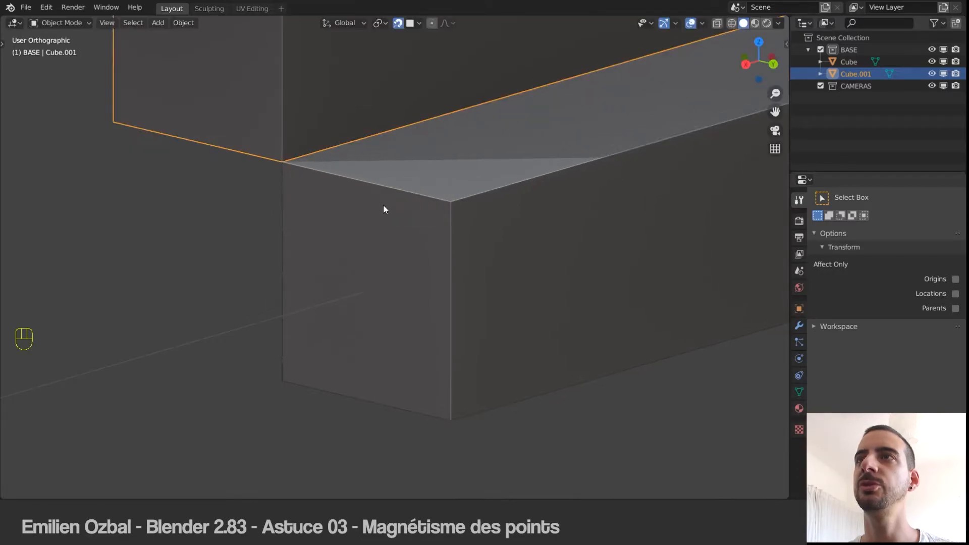
- Set snapping back to Edge and try moving the copy along Z against the original bar's edges
{"action": "left_click", "coordinate": [417, 23]}
{"action": "left_click", "coordinate": [387, 82]}
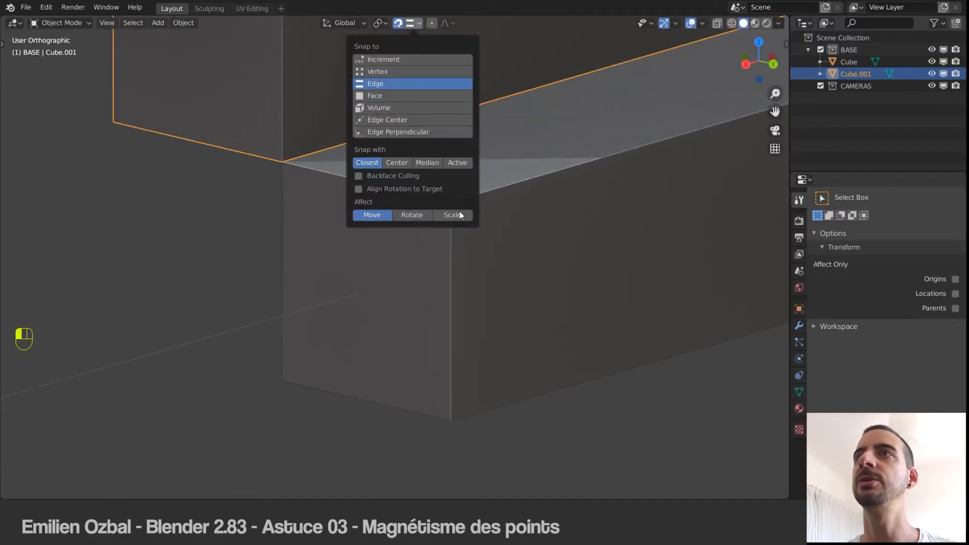
{"action": "key", "text": "g"}
{"action": "key", "text": "z"}
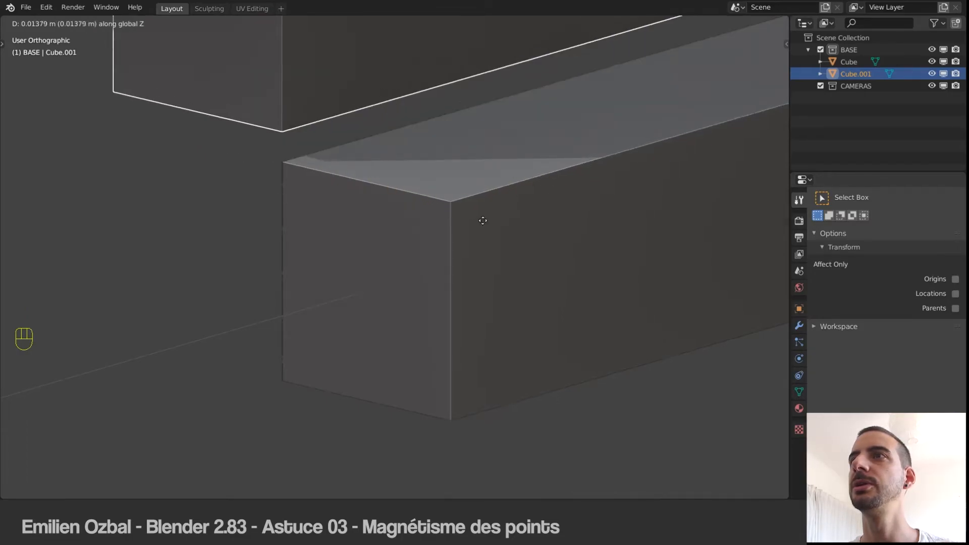
{"action": "right_click", "coordinate": [402, 259]}
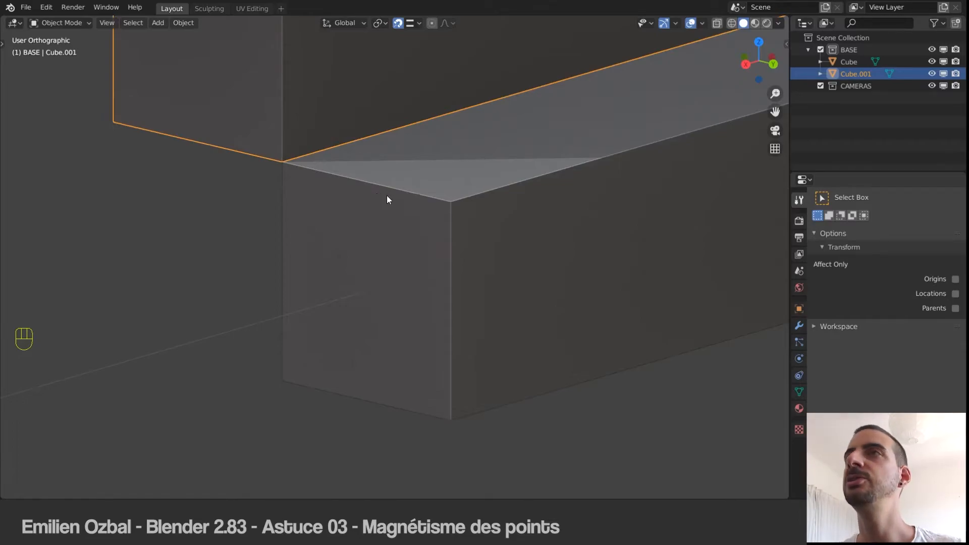
- Toggle snapping on and off, switch Edit Mode on and back off, and leave snapping disabled
{"action": "key", "text": "shift+Tab"}
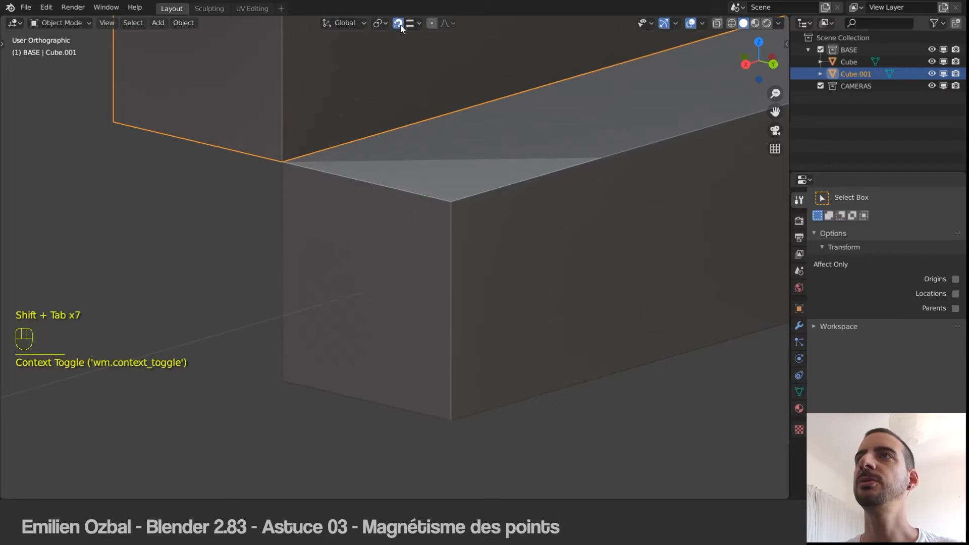
{"action": "key", "text": "Tab"}
{"action": "key", "text": "Tab"}
{"action": "key", "text": "shift+Tab"}
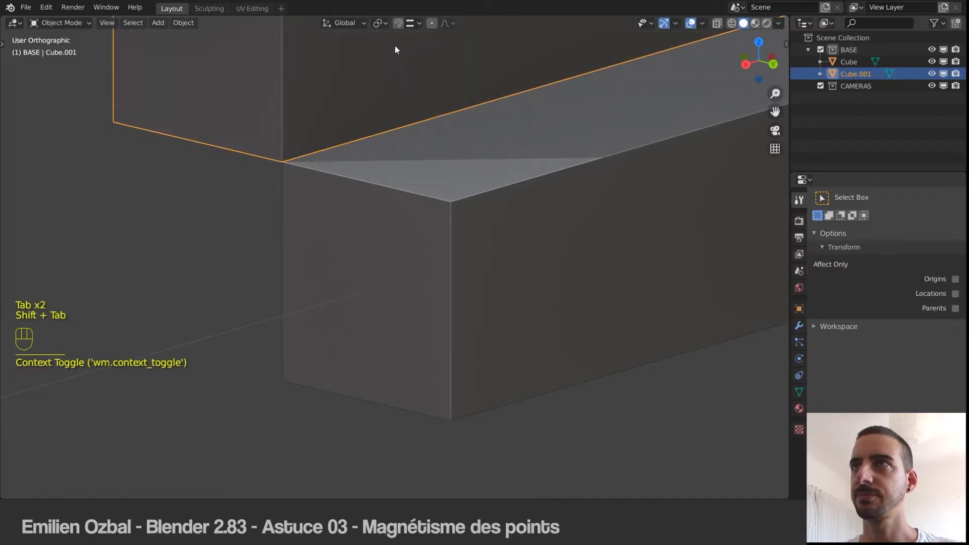
- Try moving the copy along Z with temporary snapping against the original bar's top end edge
{"action": "key", "text": "g"}
{"action": "key", "text": "z"}
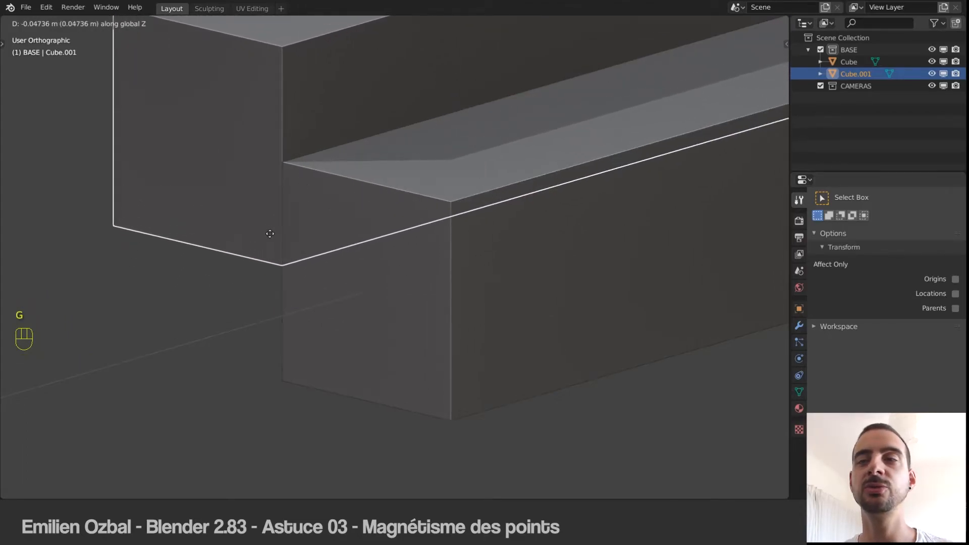
{"action": "key", "text": "ctrl"}
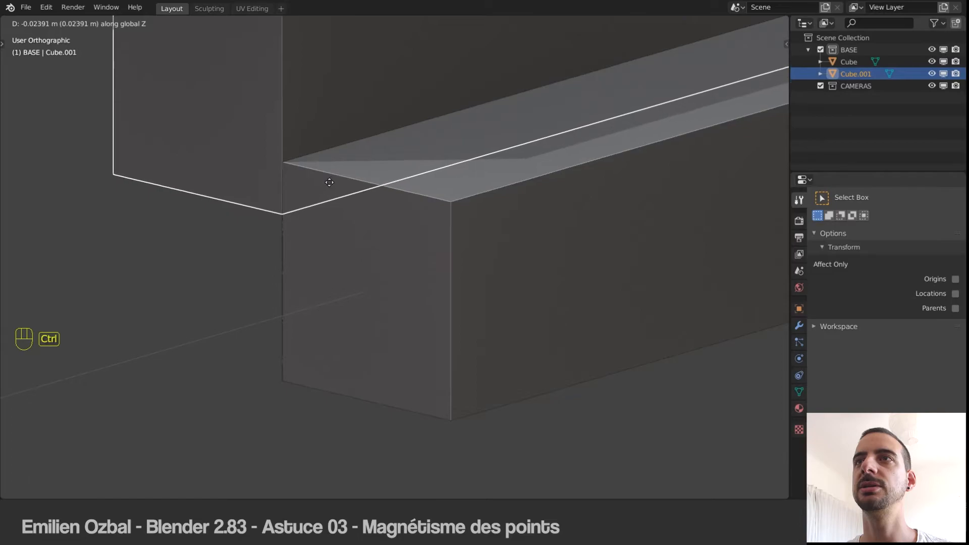
{"action": "key", "text": "ctrl"}
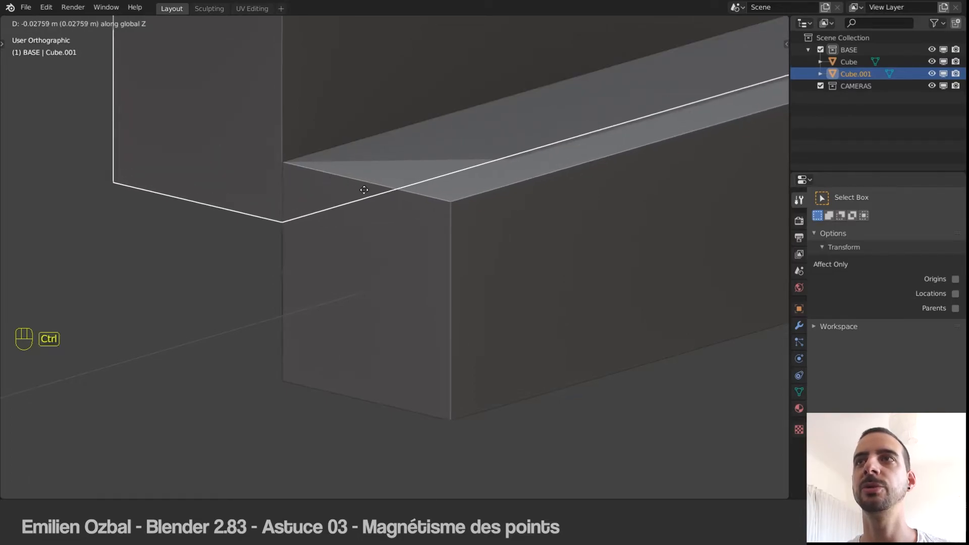
{"action": "left_click", "coordinate": [369, 179]}
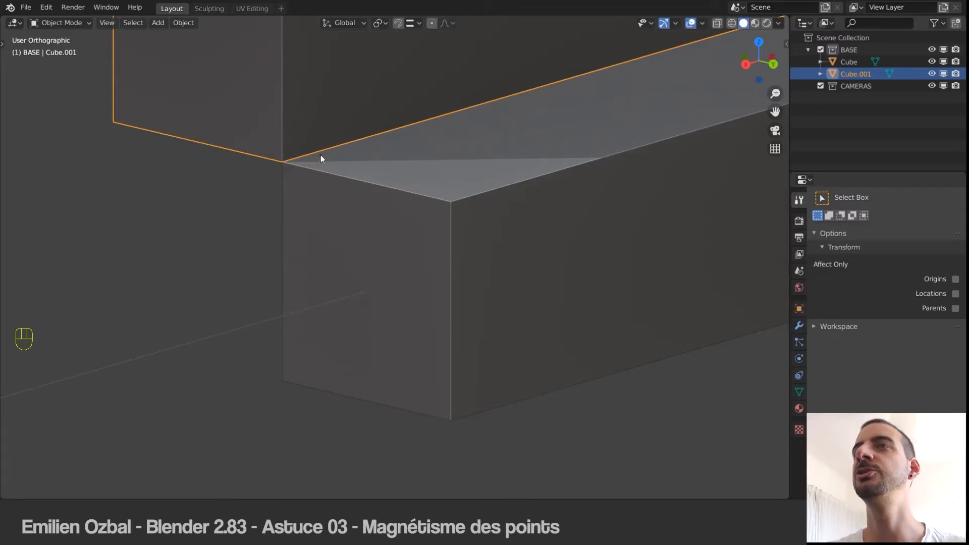
- Lower the copy along Z and snap it level with the original bar
{"action": "scroll", "coordinate": [317, 148], "scroll_direction": "down", "scroll_amount": 5}
{"action": "middle_click_drag", "start_coordinate": [356, 168], "coordinate": [505, 178]}
{"action": "middle_click_drag", "start_coordinate": [620, 192], "coordinate": [404, 196], "text": "shift"}
{"action": "scroll", "coordinate": [471, 196], "scroll_direction": "down", "scroll_amount": 5}
{"action": "middle_click_drag", "start_coordinate": [467, 197], "coordinate": [364, 200], "text": "shift"}
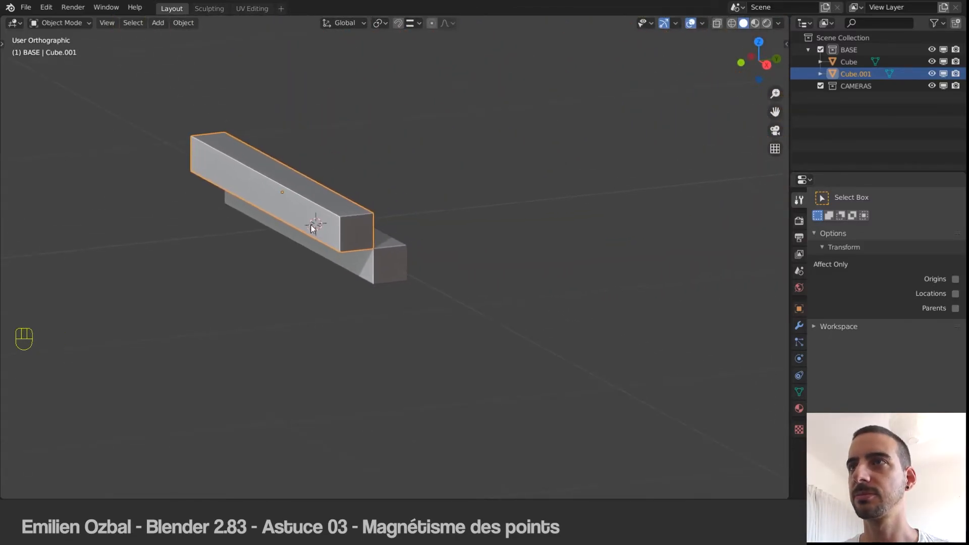
{"action": "scroll", "coordinate": [312, 228], "scroll_direction": "up", "scroll_amount": 4}
{"action": "key", "text": "g"}
{"action": "key", "text": "z"}
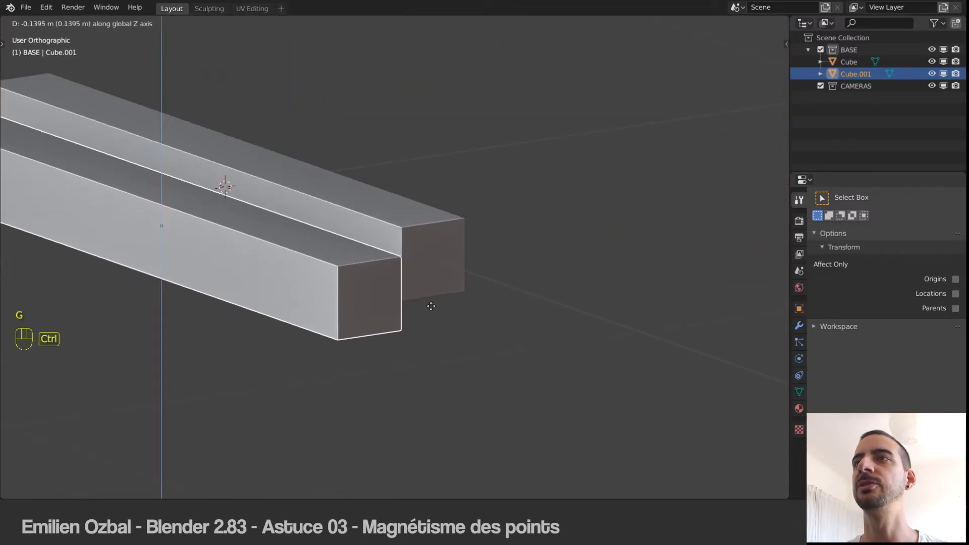
{"action": "left_click", "coordinate": [432, 303]}
- Move the copy along Y well away from the original bar, leaving both bars parallel
{"action": "scroll", "coordinate": [433, 147], "scroll_direction": "down", "scroll_amount": 4}
{"action": "middle_click_drag", "start_coordinate": [364, 220], "coordinate": [408, 200]}
{"action": "key", "text": "g"}
{"action": "key", "text": "y"}
{"action": "left_click", "coordinate": [193, 297]}
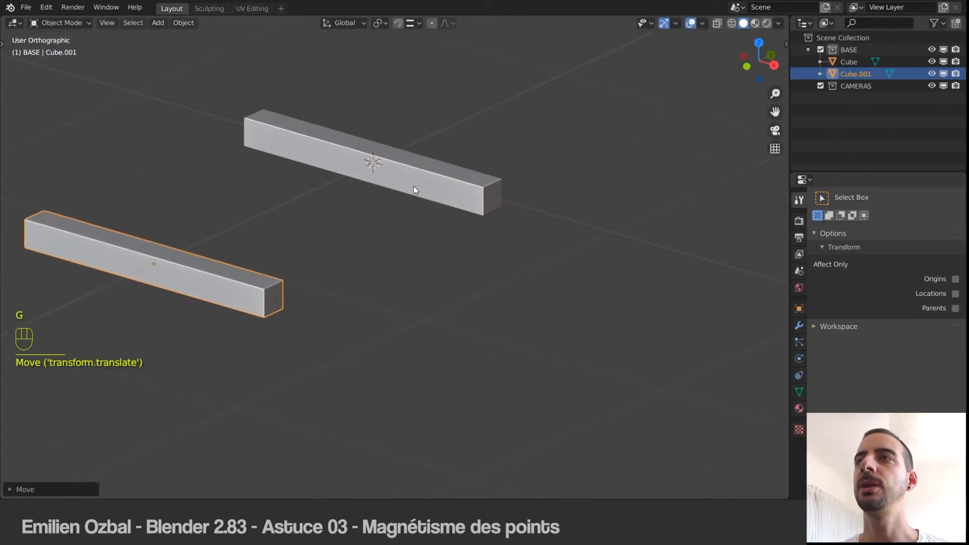
- Duplicate the moved bar along Y into the gap and rotate the new bar perpendicular to the other two
{"action": "middle_click_drag", "start_coordinate": [177, 353], "coordinate": [223, 302]}
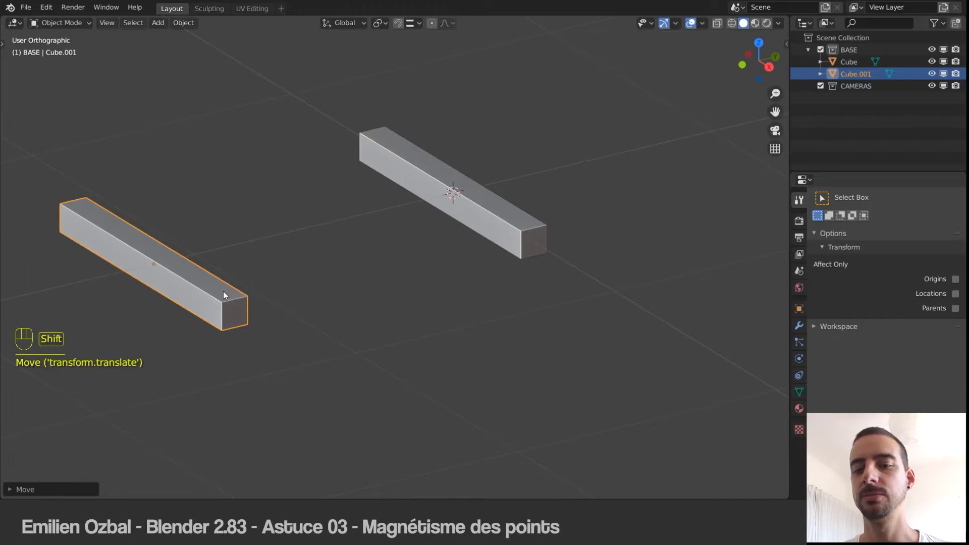
{"action": "key", "text": "shift+d"}
{"action": "key", "text": "y"}
{"action": "left_click", "coordinate": [333, 282]}
{"action": "key", "text": "r"}
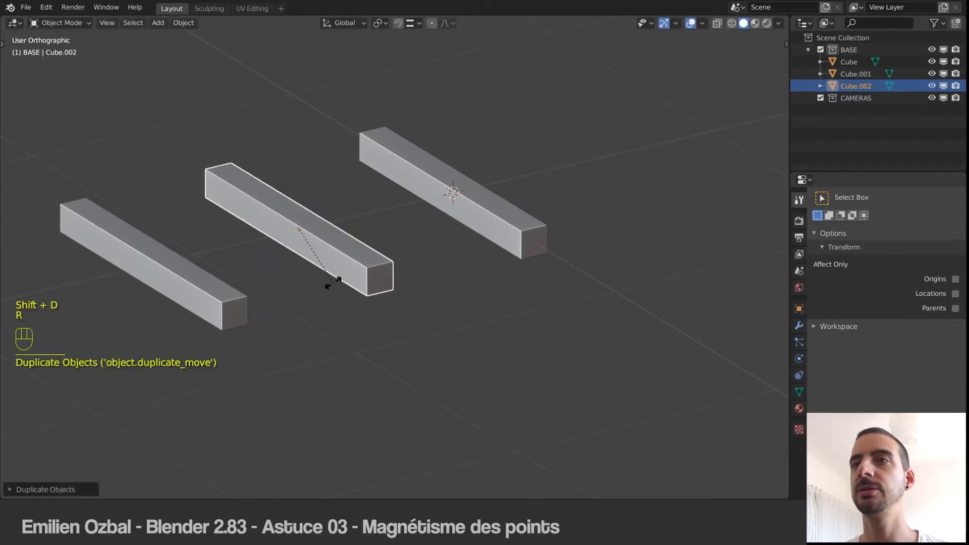
{"action": "left_click", "coordinate": [325, 268]}
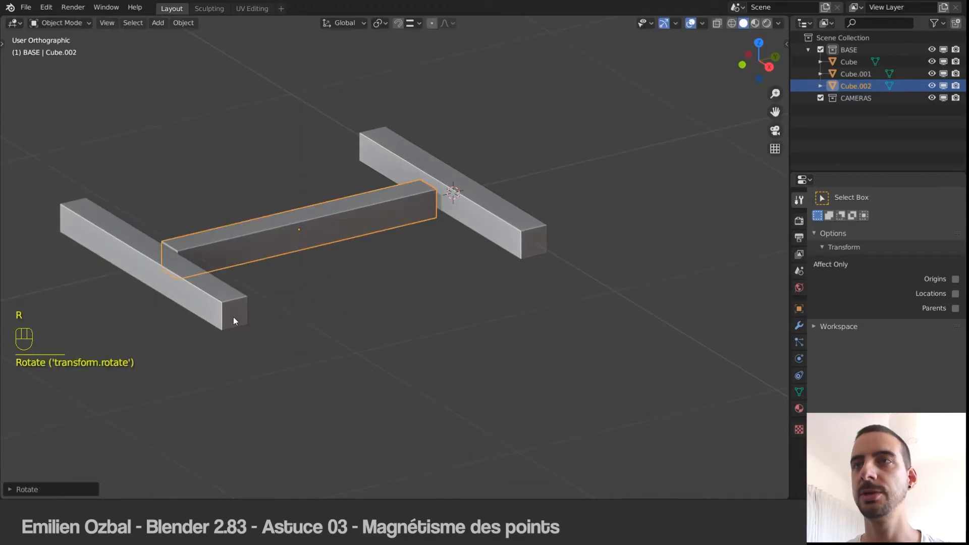
- Snap the perpendicular bar against the original bar's inner side, flush with its end
{"action": "middle_click_drag", "start_coordinate": [232, 328], "coordinate": [262, 318]}
{"action": "key", "text": "g"}
{"action": "left_click", "coordinate": [490, 201], "text": "ctrl"}
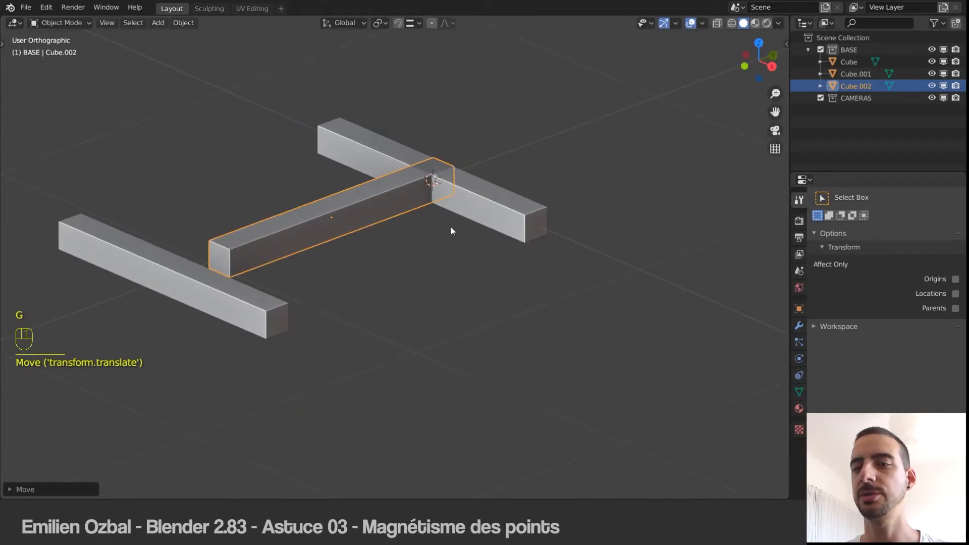
{"action": "key", "text": "g"}
{"action": "left_click", "coordinate": [463, 202], "text": "ctrl"}
{"action": "key", "text": "g"}
{"action": "middle_click_drag", "start_coordinate": [458, 231], "coordinate": [484, 239]}
{"action": "left_click", "coordinate": [542, 234], "text": "ctrl"}
- Move the other parallel bar along Y and snap it against the crossbar's free end
{"action": "middle_click_drag", "start_coordinate": [332, 261], "coordinate": [314, 257]}
{"action": "left_click", "coordinate": [237, 275]}
{"action": "middle_click_drag", "start_coordinate": [236, 276], "coordinate": [283, 265]}
{"action": "key", "text": "g"}
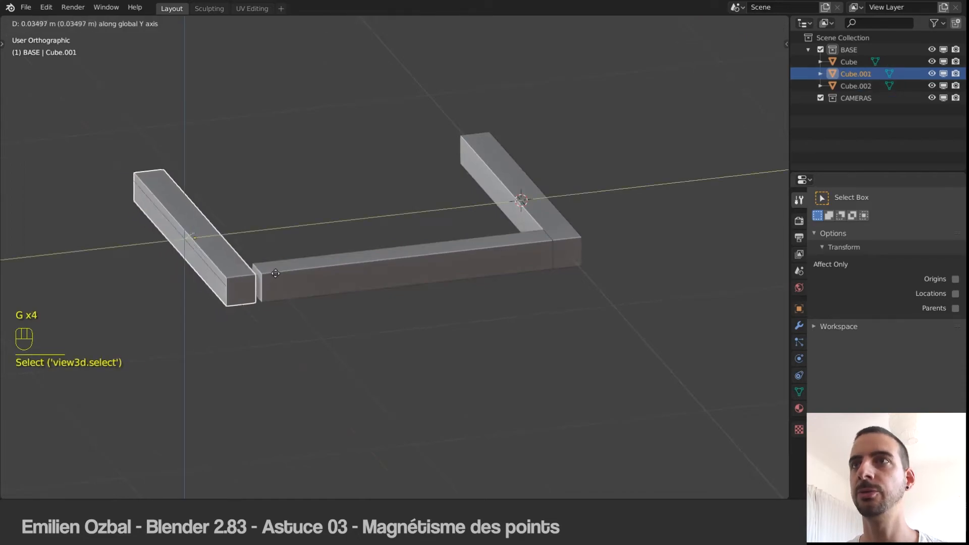
{"action": "left_click", "coordinate": [395, 253], "text": "ctrl"}
- Duplicate the crossbar and snap the copy between the opposite ends of the parallel bars to close the frame
{"action": "left_click", "coordinate": [396, 255]}
{"action": "middle_click_drag", "start_coordinate": [396, 255], "coordinate": [426, 270]}
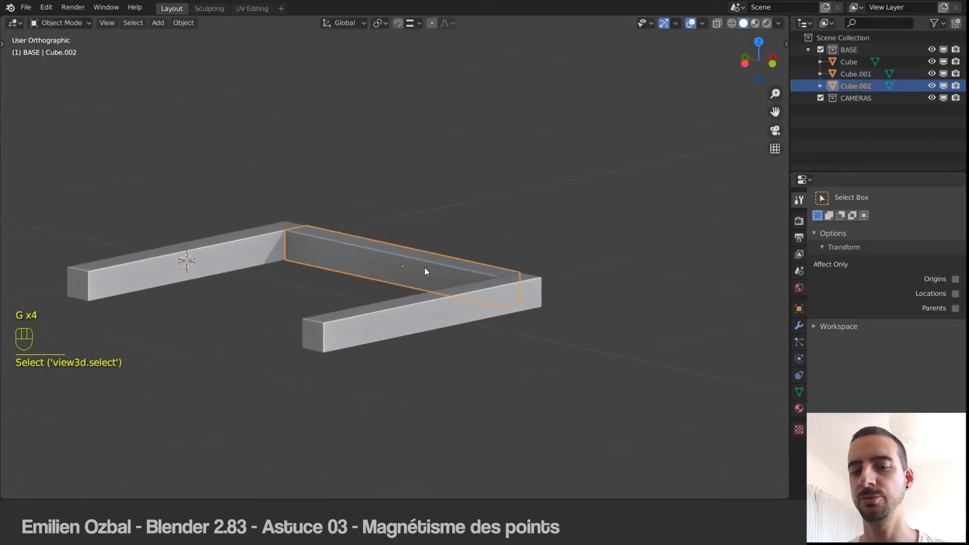
{"action": "key", "text": "shift+d"}
{"action": "left_click", "coordinate": [74, 291], "text": "ctrl"}
{"action": "key", "text": "a"}
- Duplicate the newly placed crossbar along X and move the copy up clear of the frame
{"action": "middle_click_drag", "start_coordinate": [223, 269], "coordinate": [346, 227]}
{"action": "middle_click_drag", "start_coordinate": [455, 183], "coordinate": [396, 207], "text": "shift"}
{"action": "left_click", "coordinate": [279, 263]}
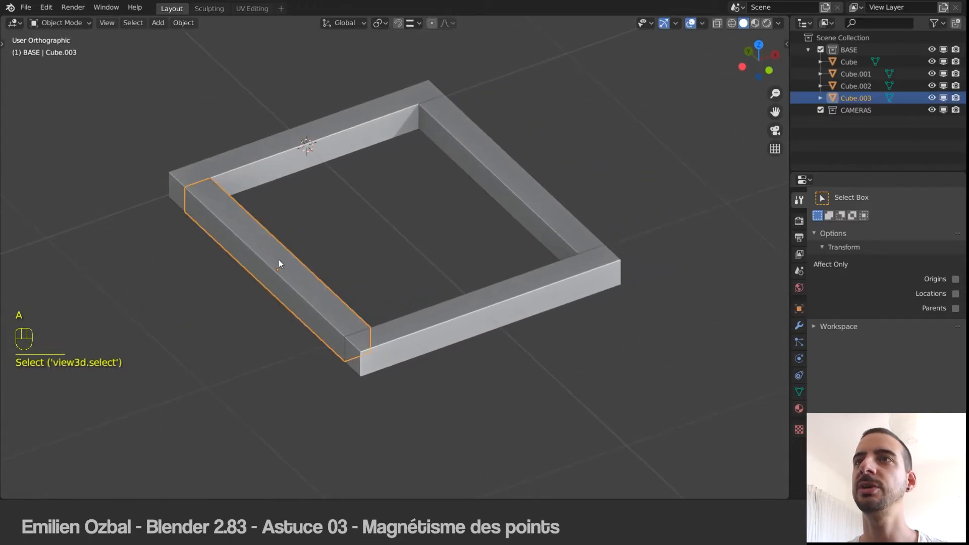
{"action": "key", "text": "shift+d"}
{"action": "key", "text": "x"}
{"action": "left_click", "coordinate": [393, 244]}
{"action": "key", "text": "g"}
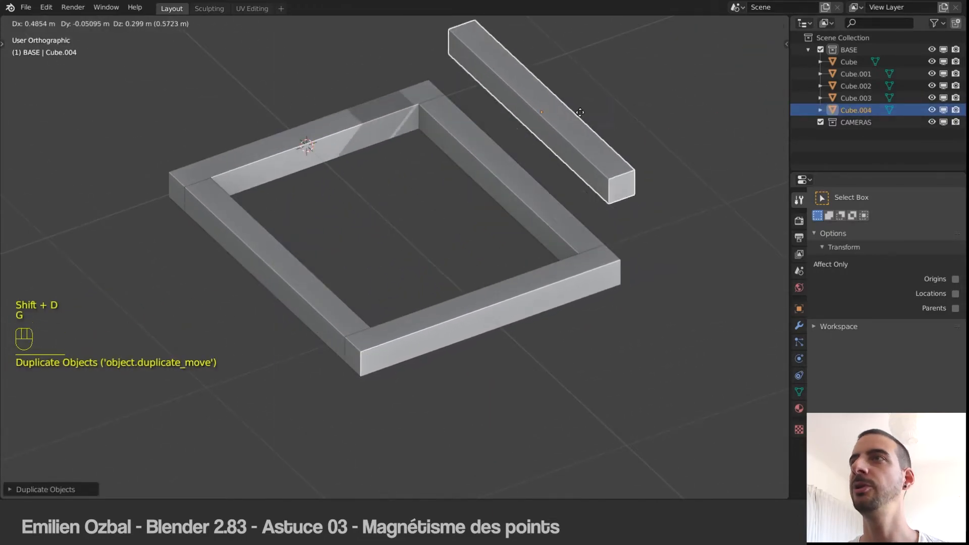
{"action": "left_click", "coordinate": [681, 55]}
- Move the loose bar inside the frame, level it along Z and snap it along X against the newer crossbar
{"action": "middle_click_drag", "start_coordinate": [535, 199], "coordinate": [414, 148]}
{"action": "key", "text": "g"}
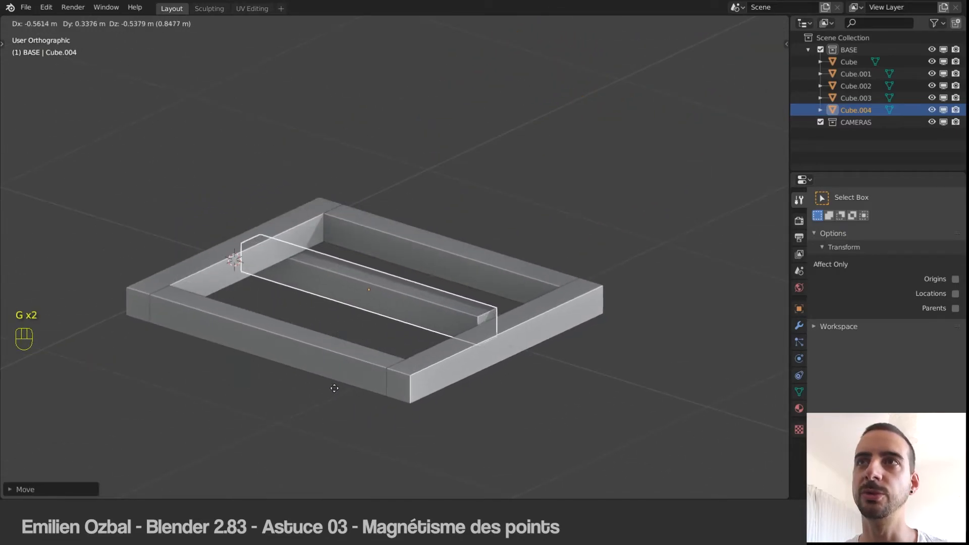
{"action": "left_click", "coordinate": [305, 258]}
{"action": "key", "text": "g"}
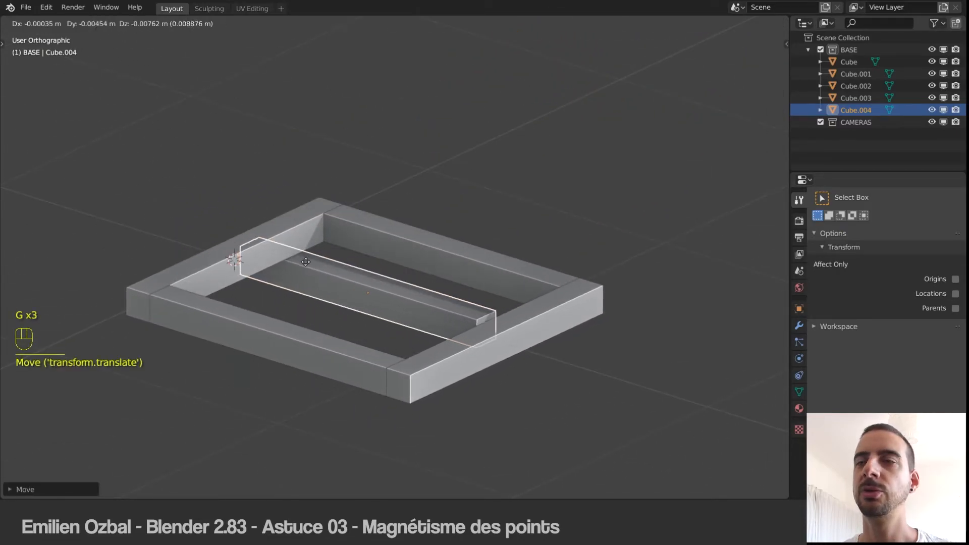
{"action": "key", "text": "g"}
{"action": "key", "text": "z"}
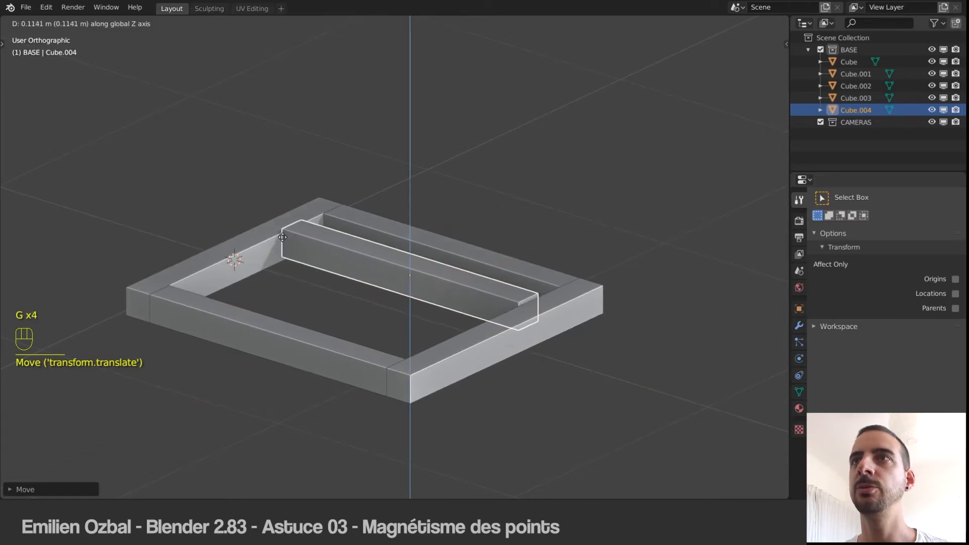
{"action": "key", "text": "g"}
{"action": "key", "text": "x"}
{"action": "left_click", "coordinate": [258, 310], "text": "ctrl"}
- Duplicate the first inner slat and snap the copy directly beside it along X
{"action": "middle_click_drag", "start_coordinate": [301, 288], "coordinate": [242, 285]}
{"action": "middle_click_drag", "start_coordinate": [315, 327], "coordinate": [316, 308], "text": "shift"}
{"action": "key", "text": "shift+d"}
{"action": "key", "text": "f"}
{"action": "key", "text": "g"}
{"action": "key", "text": "g"}
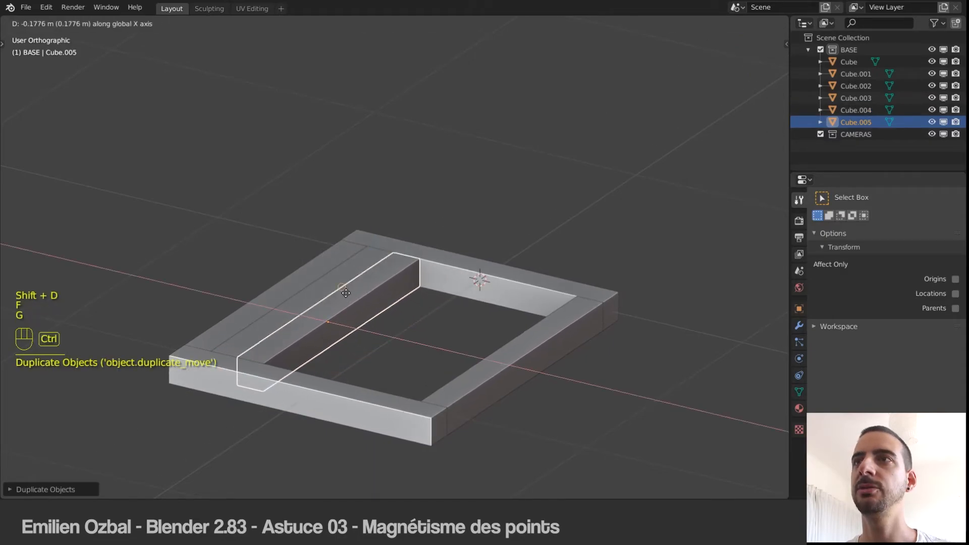
{"action": "left_click", "coordinate": [406, 293]}
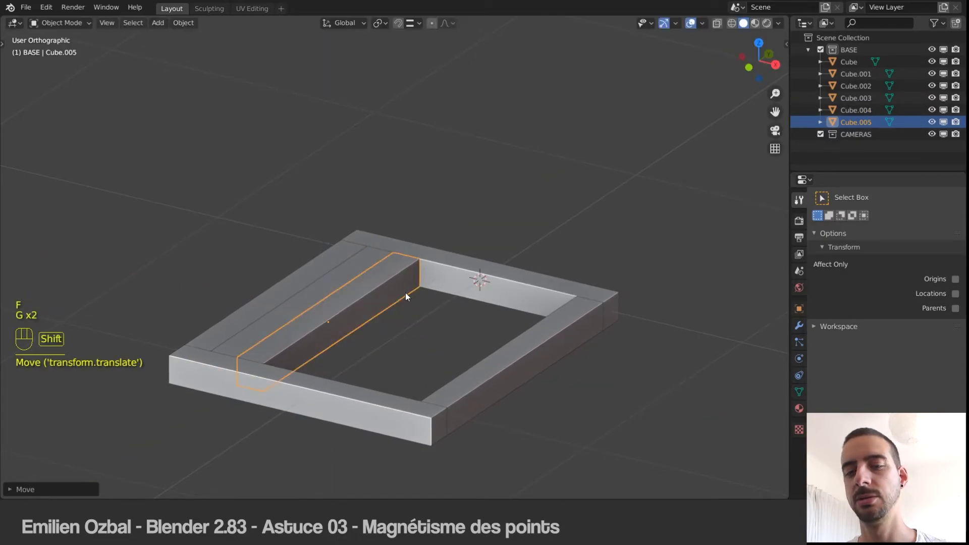
- Add a third inner slat by duplicating the second one and snapping it alongside on X
{"action": "key", "text": "shift+d"}
{"action": "key", "text": "g"}
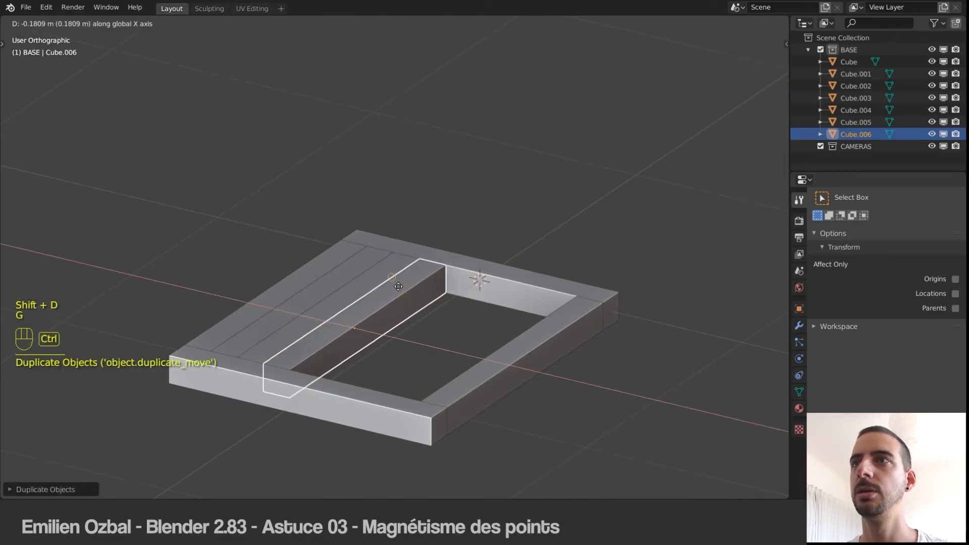
{"action": "left_click", "coordinate": [398, 287], "text": "ctrl"}
{"action": "key", "text": "a"}
- Duplicate the middle slat upward along Z and snap the copy onto the top surface of the slats
{"action": "middle_click_drag", "start_coordinate": [413, 296], "coordinate": [393, 268]}
{"action": "scroll", "coordinate": [431, 317], "scroll_direction": "up", "scroll_amount": 1}
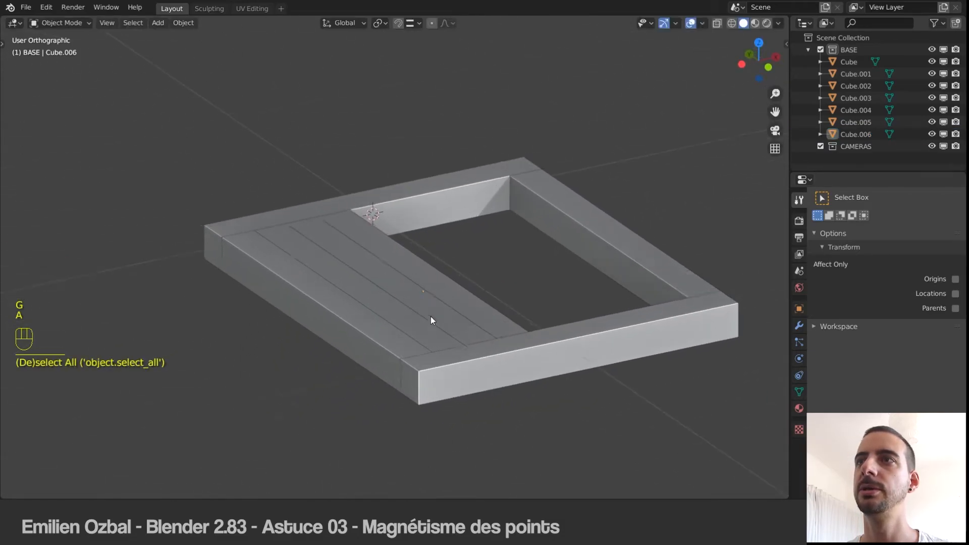
{"action": "scroll", "coordinate": [479, 314], "scroll_direction": "up", "scroll_amount": 2}
{"action": "left_click", "coordinate": [420, 361]}
{"action": "key", "text": "shift+d"}
{"action": "key", "text": "z"}
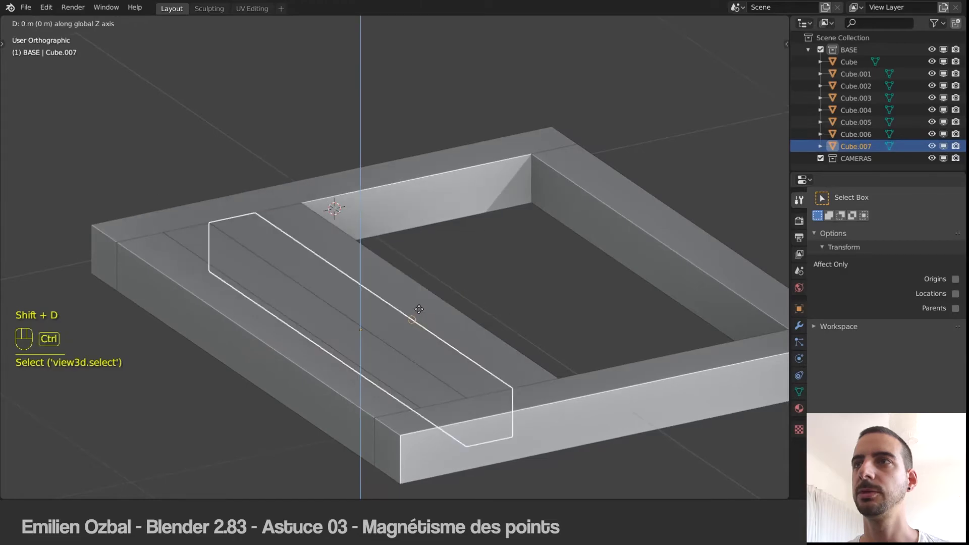
{"action": "left_click", "coordinate": [449, 167]}
{"action": "key", "text": "g"}
{"action": "key", "text": "z"}
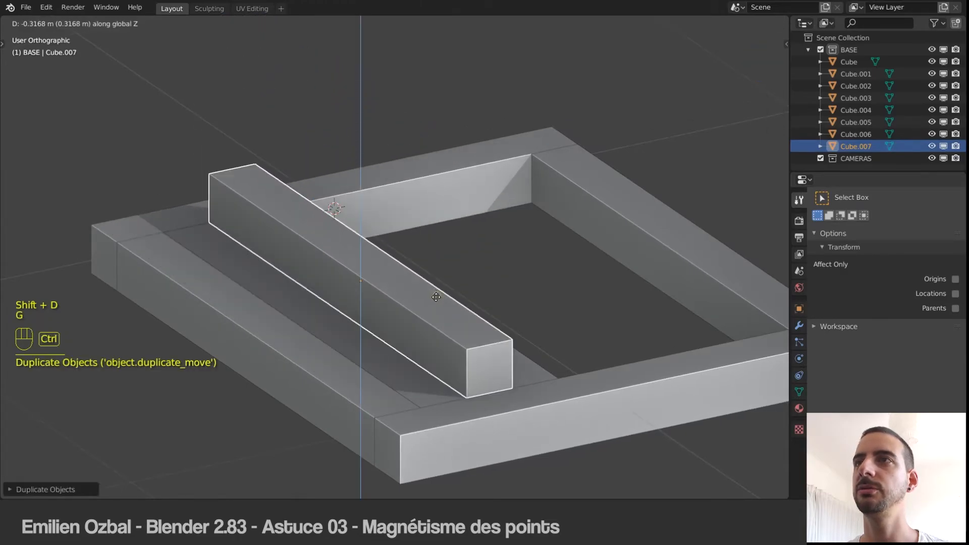
{"action": "left_click", "coordinate": [436, 297]}
{"action": "key", "text": "a"}
{"action": "middle_click_drag", "start_coordinate": [430, 273], "coordinate": [398, 317], "text": "shift"}
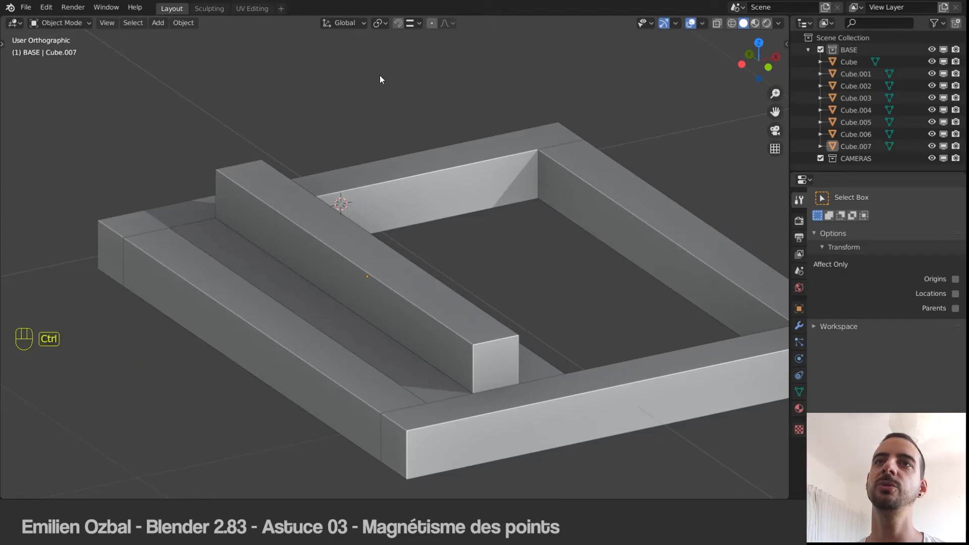
- Delete the bar stacked on top of the slats
{"action": "middle_click_drag", "start_coordinate": [400, 337], "coordinate": [383, 310]}
{"action": "scroll", "coordinate": [544, 332], "scroll_direction": "down", "scroll_amount": 2}
{"action": "middle_click_drag", "start_coordinate": [526, 306], "coordinate": [475, 303], "text": "shift"}
{"action": "left_click", "coordinate": [399, 308]}
{"action": "key", "text": "Delete"}
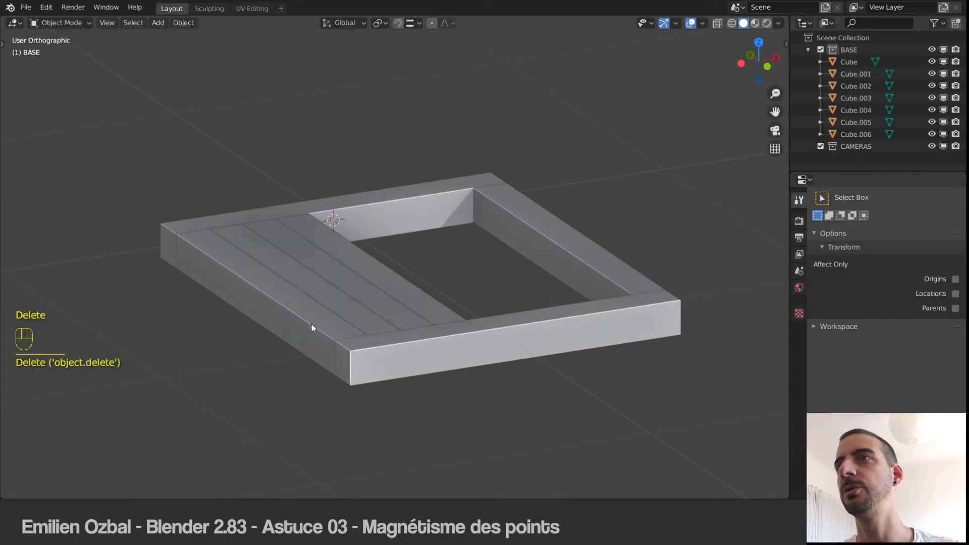
- Duplicate the frame's two opposite crossbars together and raise the copies above the frame
{"action": "left_click", "coordinate": [317, 316]}
{"action": "left_click", "coordinate": [362, 306], "text": "shift"}
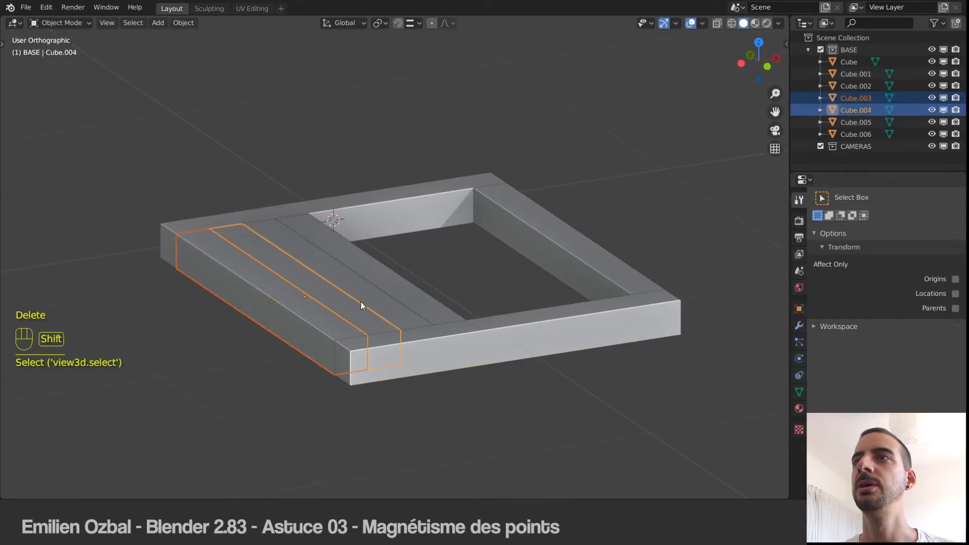
{"action": "left_click", "coordinate": [337, 341]}
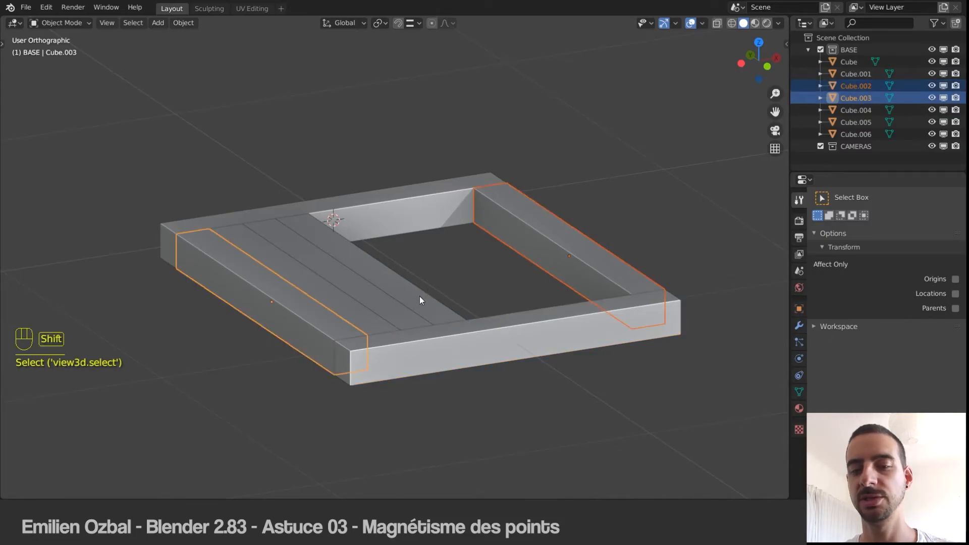
{"action": "key", "text": "shift+d"}
{"action": "left_click", "coordinate": [439, 156]}
- Rotate the two raised bars upright about X and snap them along Z onto the frame's top surface
{"action": "key", "text": "r"}
{"action": "key", "text": "x"}
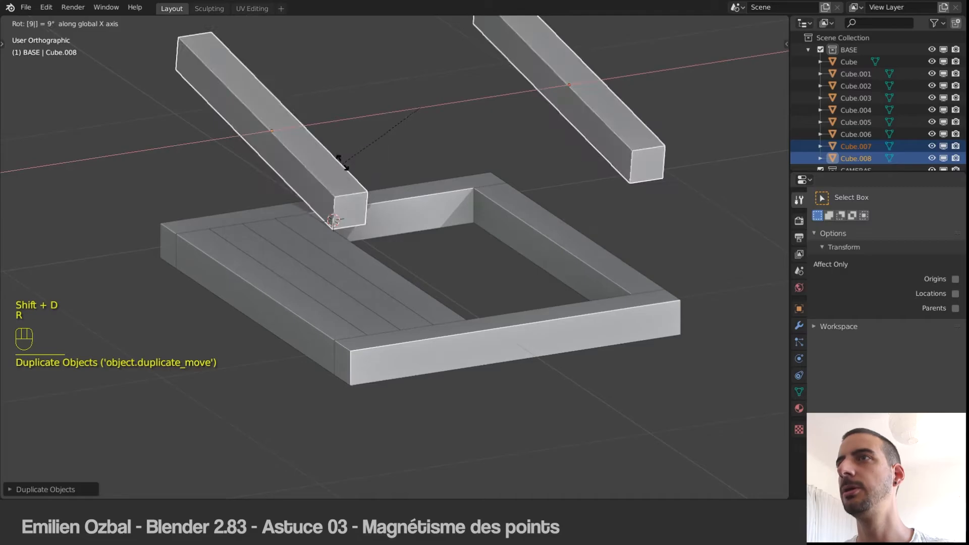
{"action": "left_click", "coordinate": [316, 271]}
{"action": "key", "text": "g"}
{"action": "key", "text": "z"}
{"action": "left_click", "coordinate": [315, 249]}
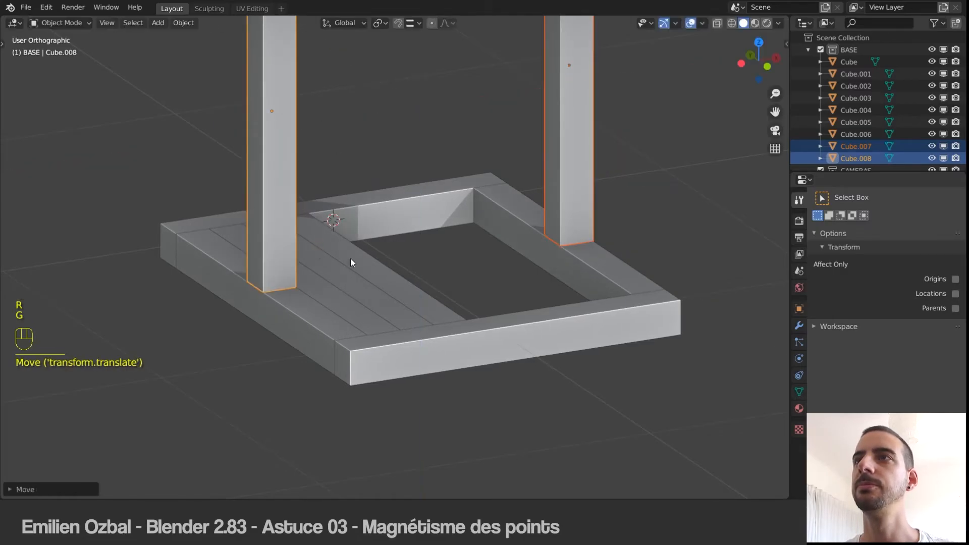
- Duplicate the four outer bars of the base frame and raise the copies toward the posts' upper part
{"action": "key", "text": "alt+a"}
{"action": "middle_click_drag", "start_coordinate": [345, 257], "coordinate": [384, 245]}
{"action": "left_click", "coordinate": [430, 322]}
{"action": "left_click", "coordinate": [487, 329], "text": "shift"}
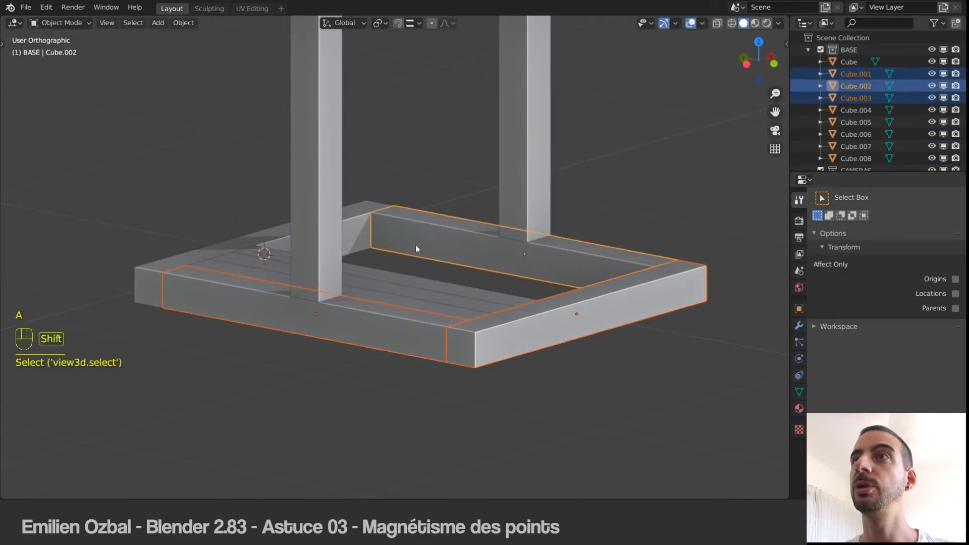
{"action": "key", "text": "shift+d"}
{"action": "left_click", "coordinate": [390, 477]}
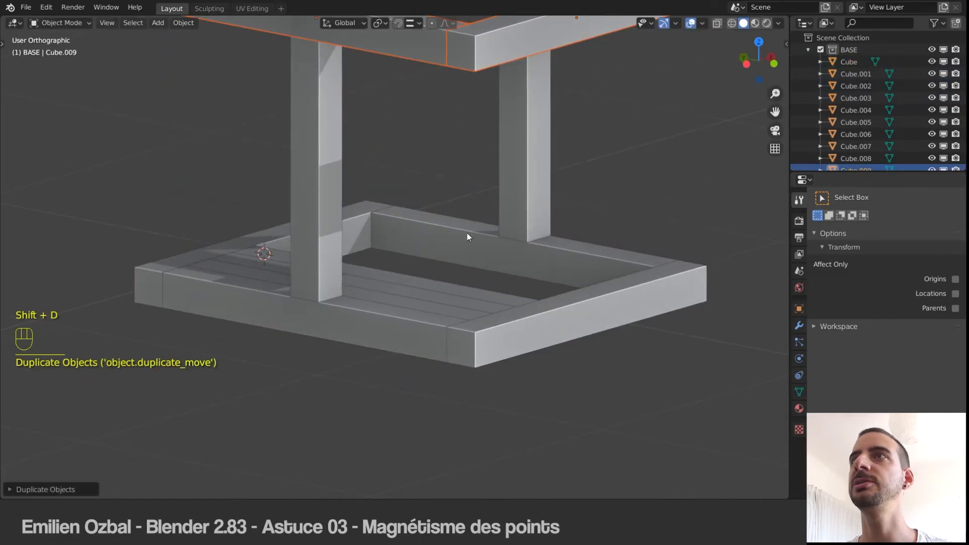
- Move the duplicated frame along Z and snap its underside onto the tops of the two posts
{"action": "middle_click_drag", "start_coordinate": [467, 233], "coordinate": [451, 464], "text": "shift"}
{"action": "scroll", "coordinate": [451, 462], "scroll_direction": "up", "scroll_amount": 1}
{"action": "key", "text": "g"}
{"action": "key", "text": "z"}
{"action": "left_click", "coordinate": [499, 84]}
{"action": "key", "text": "g"}
{"action": "key", "text": "z"}
{"action": "left_click", "coordinate": [505, 119]}
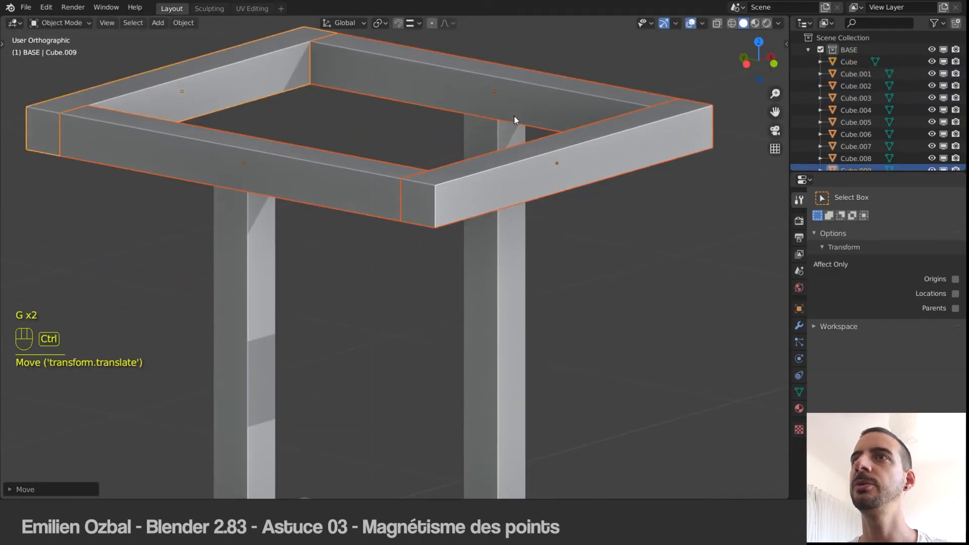
- Duplicate one of the middle posts twice, snapping one copy at a frame corner and leaving the other near the adjacent corner
{"action": "key", "text": "a"}
{"action": "scroll", "coordinate": [320, 211], "scroll_direction": "down", "scroll_amount": 6}
{"action": "scroll", "coordinate": [383, 264], "scroll_direction": "up", "scroll_amount": 1}
{"action": "left_click", "coordinate": [318, 288]}
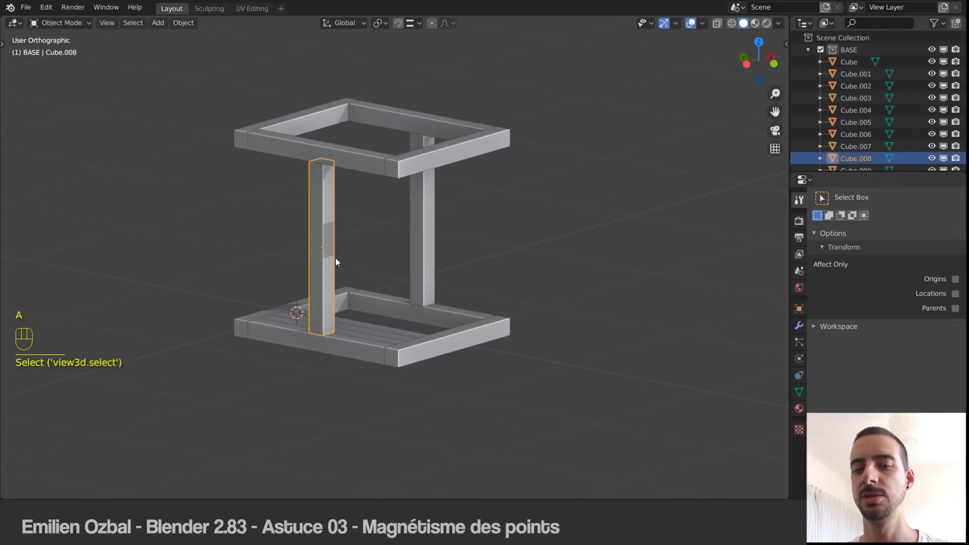
{"action": "key", "text": "shift+g"}
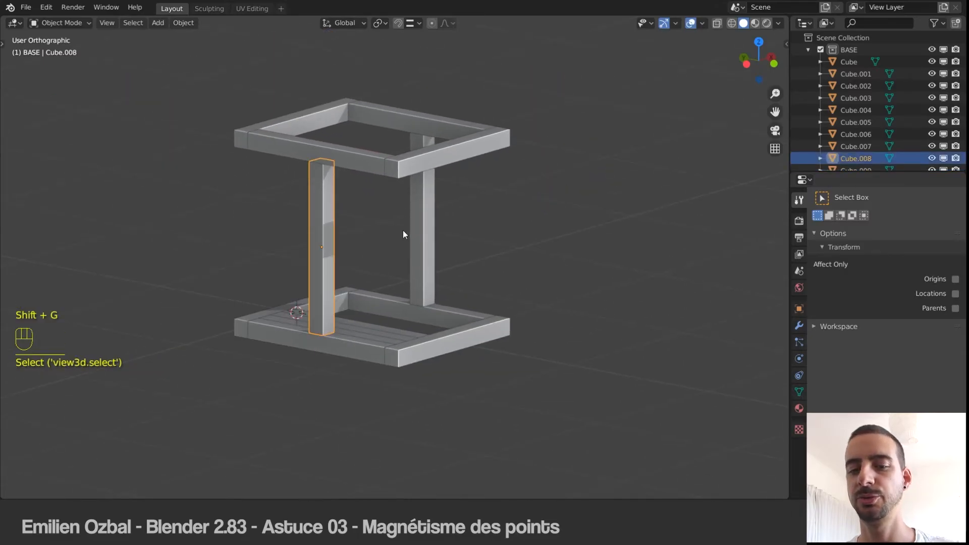
{"action": "key", "text": "shift+d"}
{"action": "left_click", "coordinate": [390, 238], "text": "ctrl"}
{"action": "key", "text": "shift+d"}
{"action": "left_click", "coordinate": [514, 147], "text": "ctrl"}
- Move the newest post copy along X and snap it flush with the frame's corner
{"action": "middle_click_drag", "start_coordinate": [514, 147], "coordinate": [444, 178]}
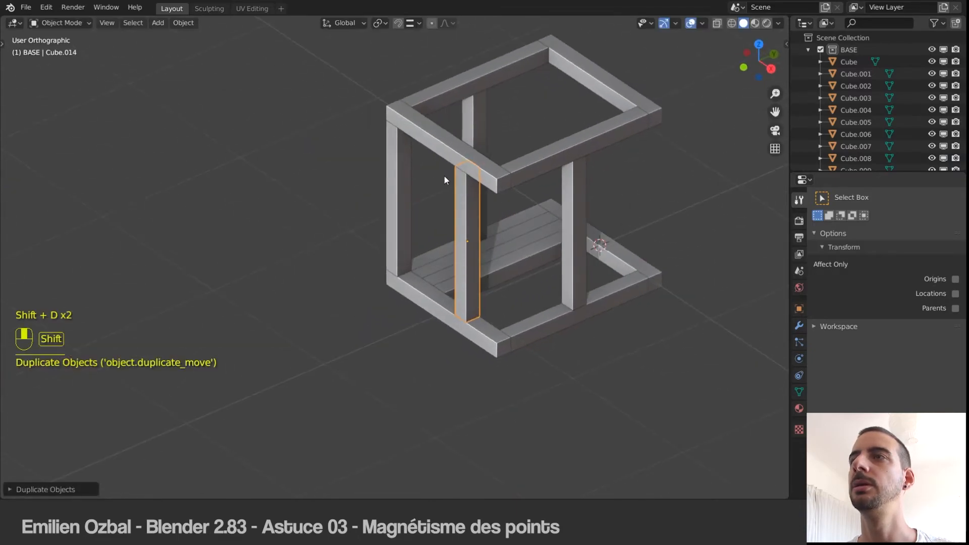
{"action": "scroll", "coordinate": [444, 183], "scroll_direction": "up", "scroll_amount": 4}
{"action": "key", "text": "g"}
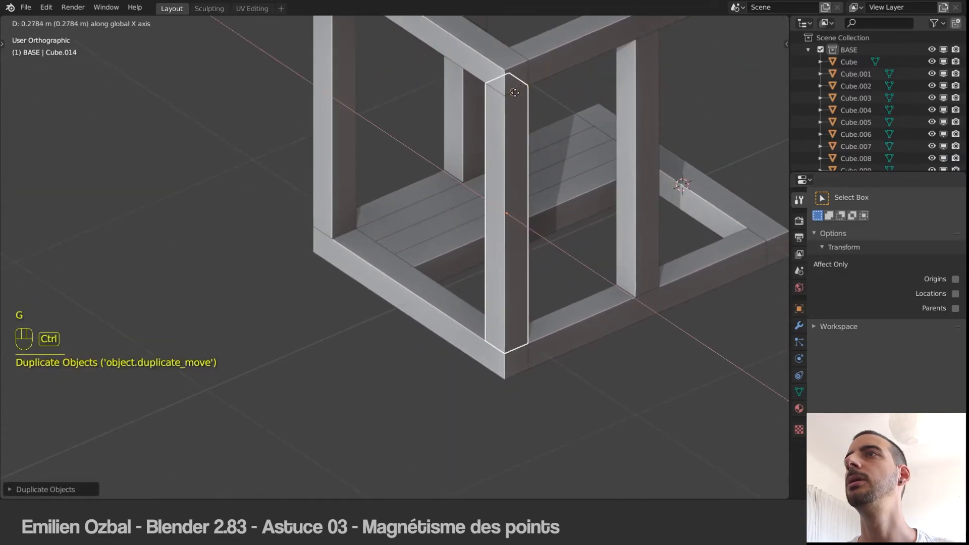
{"action": "left_click", "coordinate": [515, 93], "text": "ctrl"}
- Duplicate the corner post along Y, snap the copy at the next corner, and snap another duplicate at the last corner
{"action": "middle_click_drag", "start_coordinate": [614, 90], "coordinate": [506, 140]}
{"action": "middle_click_drag", "start_coordinate": [507, 140], "coordinate": [429, 262], "text": "shift"}
{"action": "middle_click_drag", "start_coordinate": [530, 257], "coordinate": [397, 220]}
{"action": "key", "text": "shift+d"}
{"action": "middle_click_drag", "start_coordinate": [435, 219], "coordinate": [478, 230]}
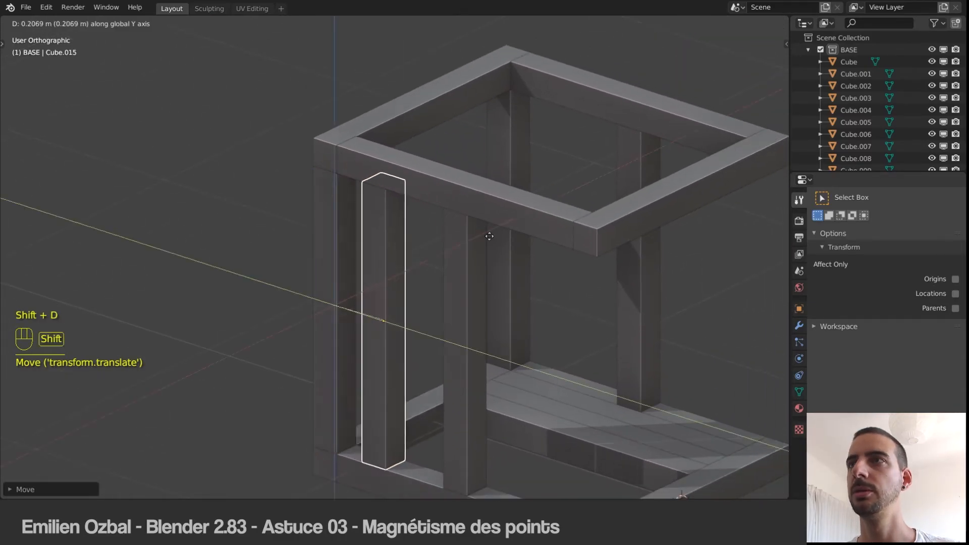
{"action": "left_click", "coordinate": [626, 243], "text": "ctrl"}
{"action": "middle_click_drag", "start_coordinate": [603, 270], "coordinate": [477, 219]}
{"action": "key", "text": "shift+d"}
{"action": "left_click", "coordinate": [552, 207], "text": "ctrl"}
{"action": "middle_click_drag", "start_coordinate": [552, 224], "coordinate": [532, 227]}
- Delete the slats of the base frame and the two original middle posts
{"action": "key", "text": "a"}
{"action": "middle_click_drag", "start_coordinate": [468, 293], "coordinate": [392, 459]}
{"action": "key", "text": "Delete"}
{"action": "left_click", "coordinate": [385, 432]}
{"action": "key", "text": "Delete"}
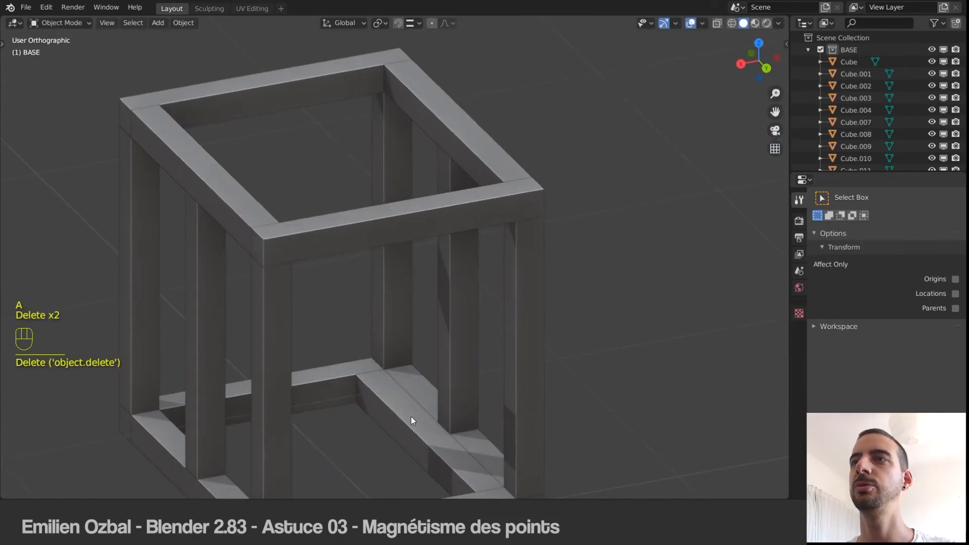
{"action": "left_click", "coordinate": [411, 416]}
{"action": "key", "text": "Delete"}
{"action": "left_click", "coordinate": [208, 410]}
{"action": "key", "text": "Delete"}
{"action": "middle_click_drag", "start_coordinate": [302, 381], "coordinate": [498, 281]}
{"action": "scroll", "coordinate": [396, 316], "scroll_direction": "down", "scroll_amount": 1}
{"action": "key", "text": "a"}
{"action": "key", "text": "a"}
{"action": "key", "text": "Tab"}
{"action": "middle_click_drag", "start_coordinate": [405, 227], "coordinate": [433, 285]}
{"action": "scroll", "coordinate": [365, 244], "scroll_direction": "up", "scroll_amount": 2}
{"action": "scroll", "coordinate": [441, 230], "scroll_direction": "down", "scroll_amount": 2}
{"action": "mouse_move", "coordinate": [433, 285]}
{"action": "middle_mouse_down"}
{"action": "mouse_move", "coordinate": [426, 307]}
{"action": "mouse_move", "coordinate": [444, 288]}
{"action": "middle_mouse_up"}
{"action": "scroll", "coordinate": [396, 217], "scroll_direction": "up", "scroll_amount": 3}
- Select one bar of the upper frame and move it freely out of its place
{"action": "left_click", "coordinate": [392, 180]}
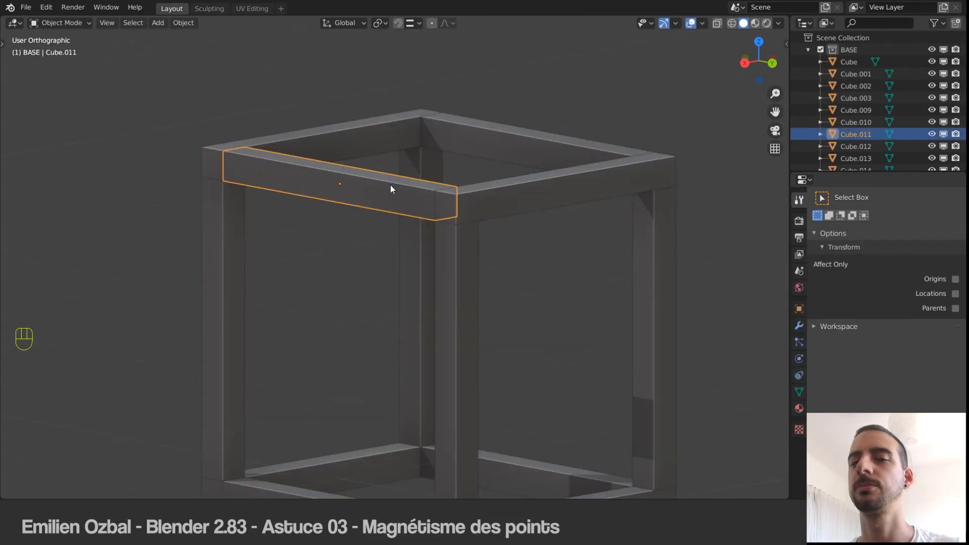
{"action": "scroll", "coordinate": [407, 202], "scroll_direction": "up", "scroll_amount": 2}
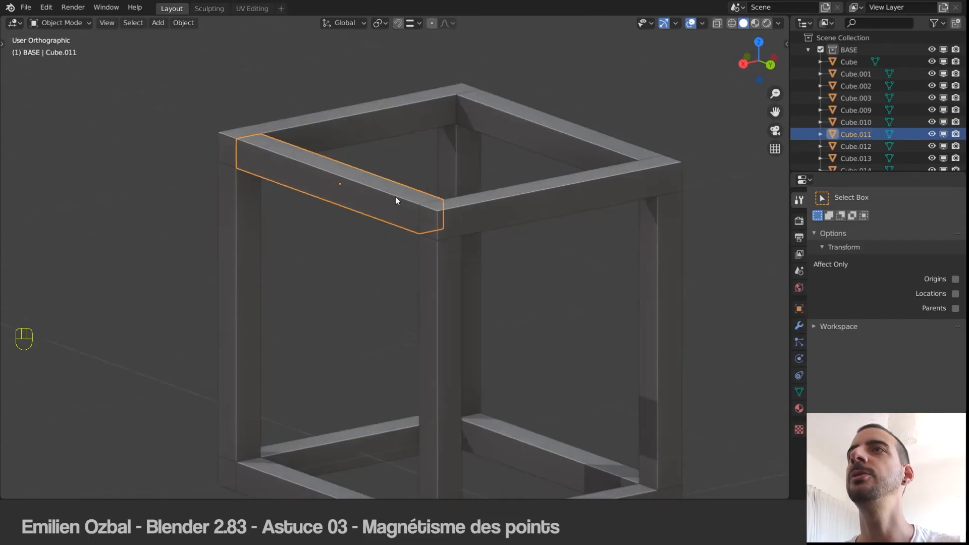
{"action": "scroll", "coordinate": [368, 195], "scroll_direction": "up", "scroll_amount": 3}
{"action": "key", "text": "Tab"}
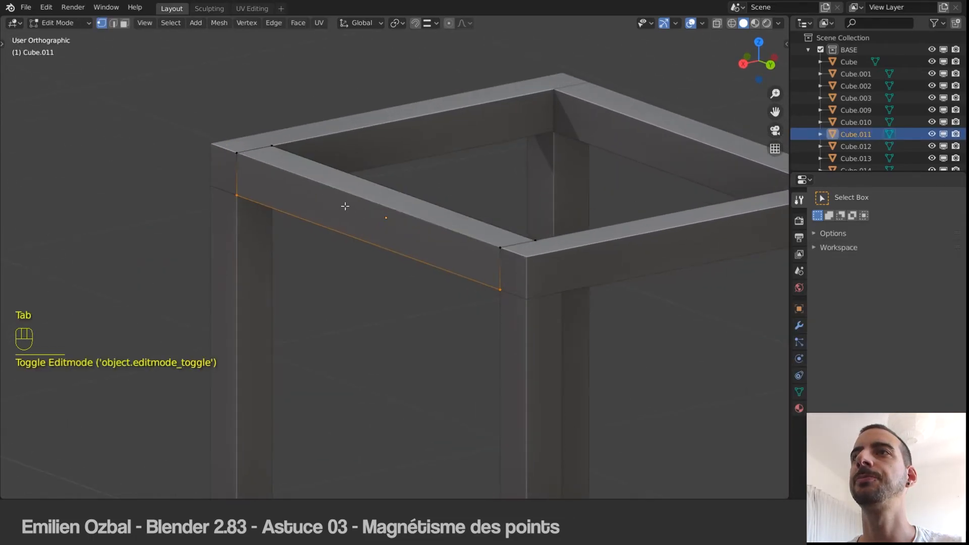
{"action": "key", "text": "Tab"}
{"action": "key", "text": "g"}
{"action": "left_click", "coordinate": [280, 258]}
{"action": "middle_click_drag", "start_coordinate": [280, 259], "coordinate": [361, 266]}
- Select the vertices at the near end of the displaced bar in Edit Mode and move them freely to skew the bar
{"action": "key", "text": "Tab"}
{"action": "left_click_drag", "start_coordinate": [304, 282], "coordinate": [424, 391]}
{"action": "key", "text": "g"}
{"action": "left_click", "coordinate": [333, 343]}
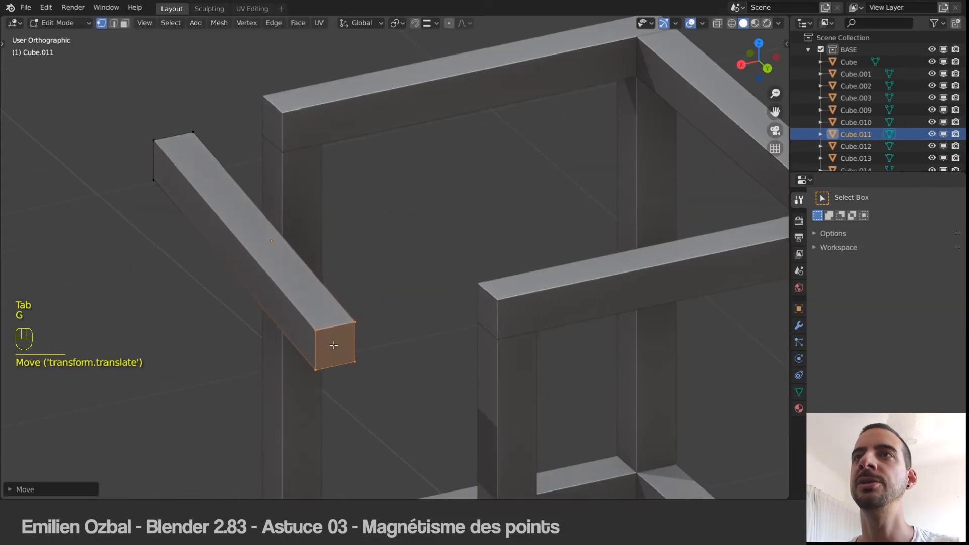
- Reselect the bar's skewed end vertices and move them along Z, snapping them level with the bar's opposite end
{"action": "middle_click_drag", "start_coordinate": [333, 344], "coordinate": [373, 249], "text": "shift"}
{"action": "key", "text": "a"}
{"action": "scroll", "coordinate": [372, 247], "scroll_direction": "down", "scroll_amount": 1}
{"action": "middle_click_drag", "start_coordinate": [345, 186], "coordinate": [329, 212]}
{"action": "scroll", "coordinate": [329, 211], "scroll_direction": "up", "scroll_amount": 1}
{"action": "left_click_drag", "start_coordinate": [335, 201], "coordinate": [417, 314]}
{"action": "middle_click_drag", "start_coordinate": [376, 273], "coordinate": [408, 260]}
{"action": "middle_click_drag", "start_coordinate": [281, 229], "coordinate": [465, 287]}
{"action": "key", "text": "g"}
{"action": "key", "text": "z"}
{"action": "key", "text": "ctrl"}
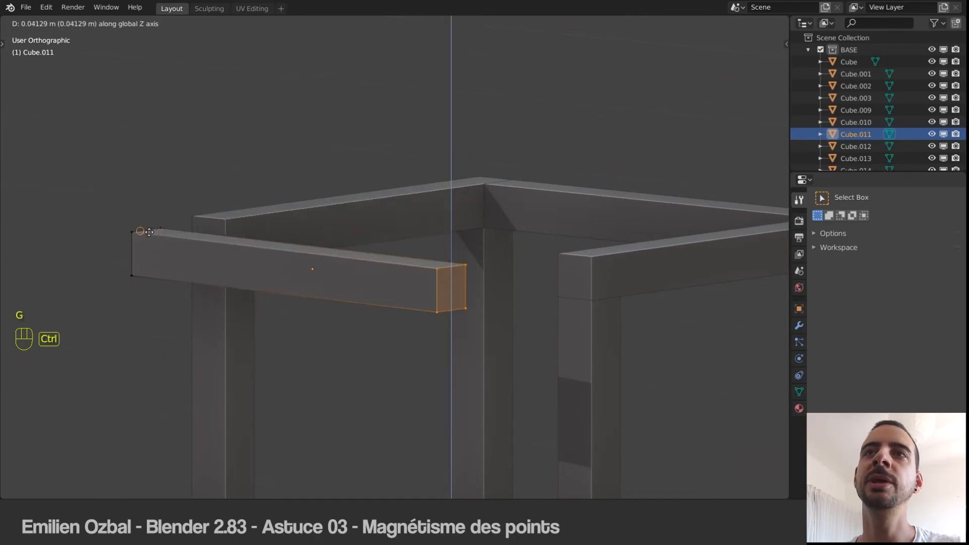
{"action": "left_click", "coordinate": [148, 230], "text": "ctrl"}
- Move the bar's end vertices along X and snap them in line with the opposite end to straighten the bar
{"action": "middle_click_drag", "start_coordinate": [304, 264], "coordinate": [225, 272]}
{"action": "key", "text": "g"}
{"action": "middle_click_drag", "start_coordinate": [448, 206], "coordinate": [454, 205]}
{"action": "key", "text": "ctrl"}
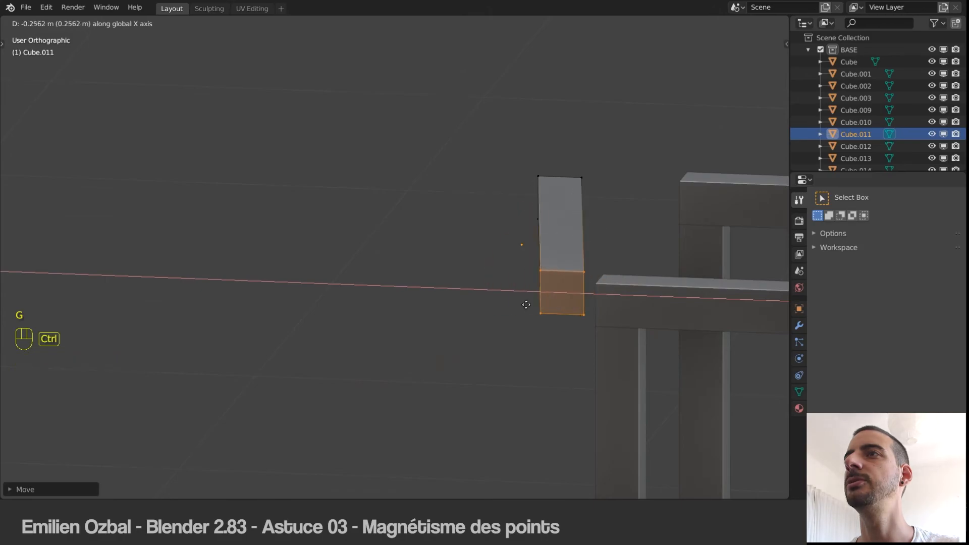
{"action": "left_click", "coordinate": [582, 193], "text": "ctrl"}
{"action": "middle_click_drag", "start_coordinate": [581, 193], "coordinate": [492, 249]}
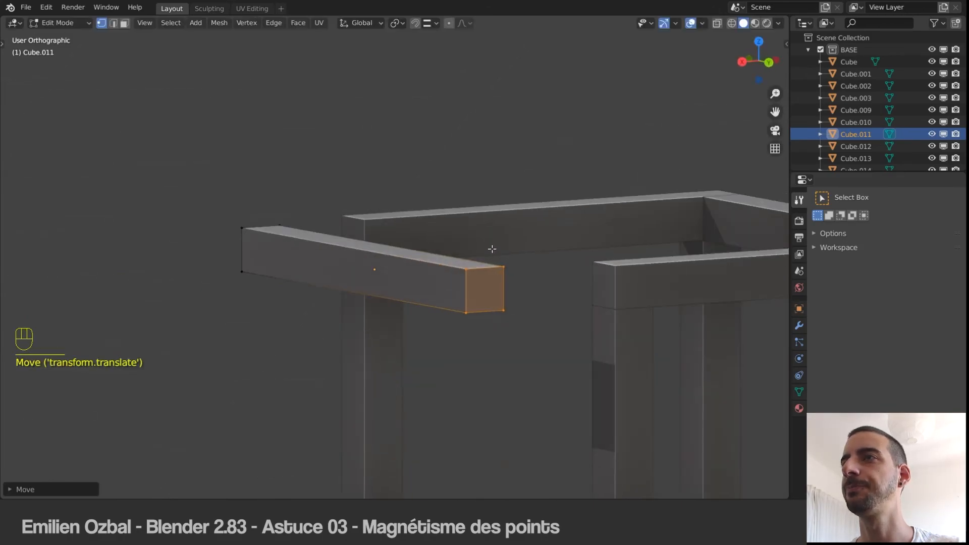
{"action": "middle_click_drag", "start_coordinate": [342, 296], "coordinate": [489, 302]}
{"action": "left_click", "coordinate": [268, 230], "text": "ctrl"}
- Return to Object Mode and move the straightened bar along X, snapping it flush with the upper frame's outer face
{"action": "key", "text": "Tab"}
{"action": "key", "text": "g"}
{"action": "key", "text": "x"}
{"action": "left_click", "coordinate": [647, 268]}
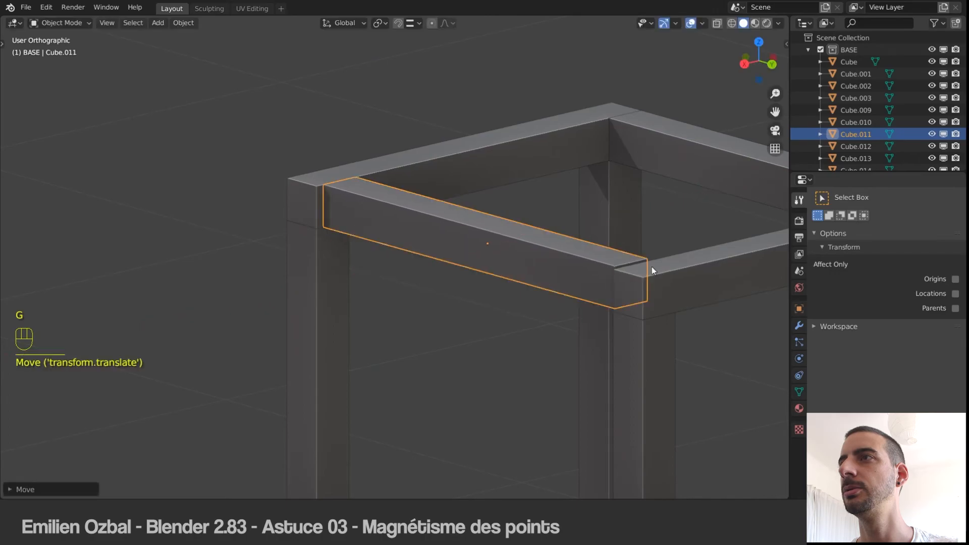
{"action": "key", "text": "g"}
{"action": "key", "text": "x"}
{"action": "key", "text": "ctrl"}
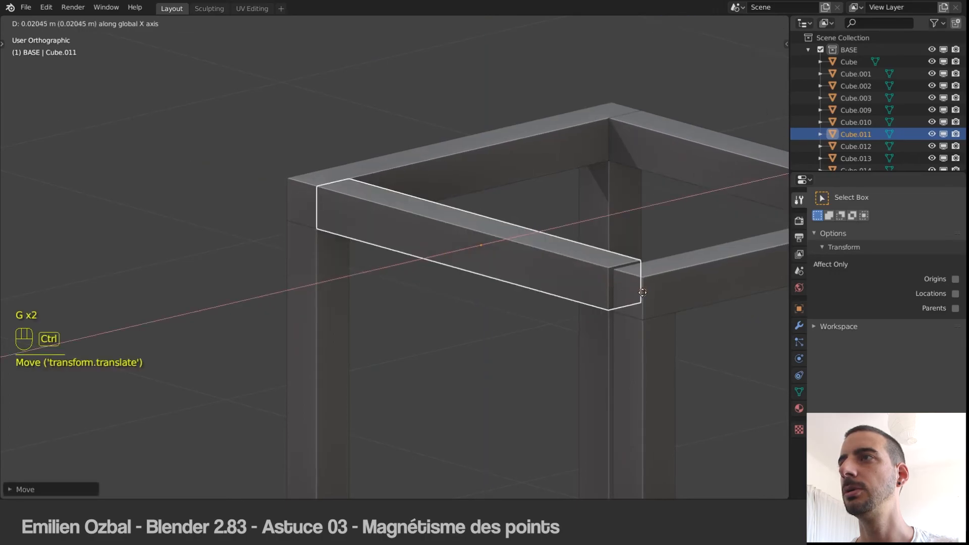
{"action": "left_click", "coordinate": [643, 292]}
- Extend the bar's short end along Y in Edit Mode by snapping its end vertices to the adjoining frame bar
{"action": "middle_click_drag", "start_coordinate": [616, 296], "coordinate": [566, 252]}
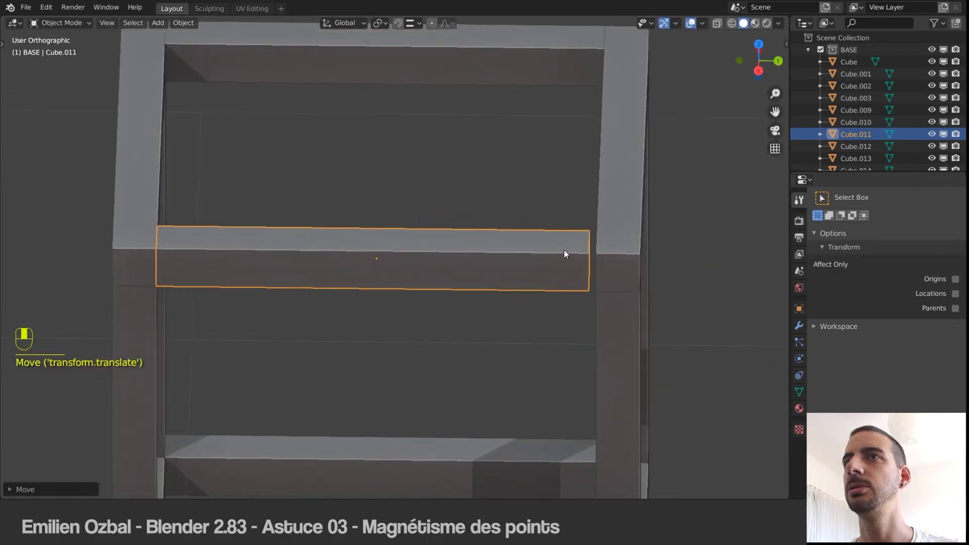
{"action": "scroll", "coordinate": [565, 252], "scroll_direction": "up", "scroll_amount": 2}
{"action": "middle_click_drag", "start_coordinate": [630, 221], "coordinate": [546, 189]}
{"action": "key", "text": "Tab"}
{"action": "left_click_drag", "start_coordinate": [677, 343], "coordinate": [677, 343]}
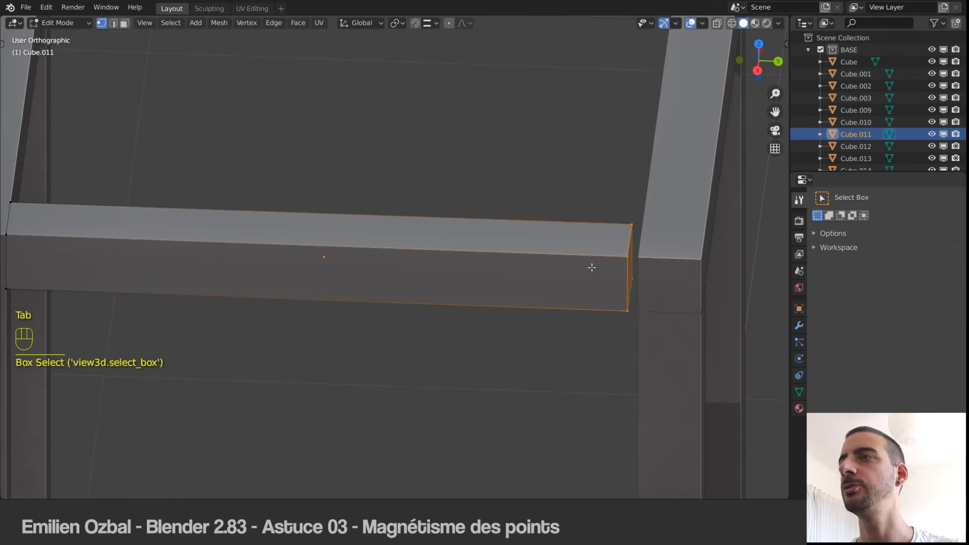
{"action": "key", "text": "g"}
{"action": "key", "text": "y"}
{"action": "left_click", "coordinate": [638, 277]}
{"action": "middle_click_drag", "start_coordinate": [596, 264], "coordinate": [617, 260]}
{"action": "key", "text": "Tab"}
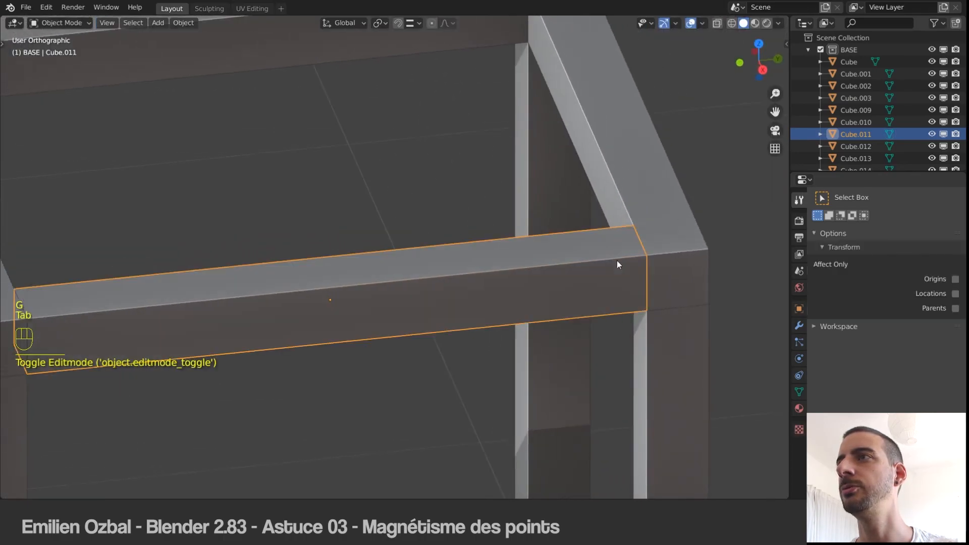
- Deselect the bar and examine its corner joints and the whole box frame from several angles
{"action": "key", "text": "ctrl+d"}
{"action": "scroll", "coordinate": [609, 260], "scroll_direction": "down", "scroll_amount": 2}
{"action": "middle_click_drag", "start_coordinate": [496, 254], "coordinate": [418, 240]}
{"action": "scroll", "coordinate": [435, 247], "scroll_direction": "up", "scroll_amount": 3}
{"action": "middle_click_drag", "start_coordinate": [580, 237], "coordinate": [549, 228]}
{"action": "middle_click_drag", "start_coordinate": [618, 210], "coordinate": [553, 219], "text": "shift"}
{"action": "scroll", "coordinate": [552, 219], "scroll_direction": "down", "scroll_amount": 2}
{"action": "scroll", "coordinate": [553, 219], "scroll_direction": "down", "scroll_amount": 5}
{"action": "middle_click_drag", "start_coordinate": [449, 178], "coordinate": [417, 180]}
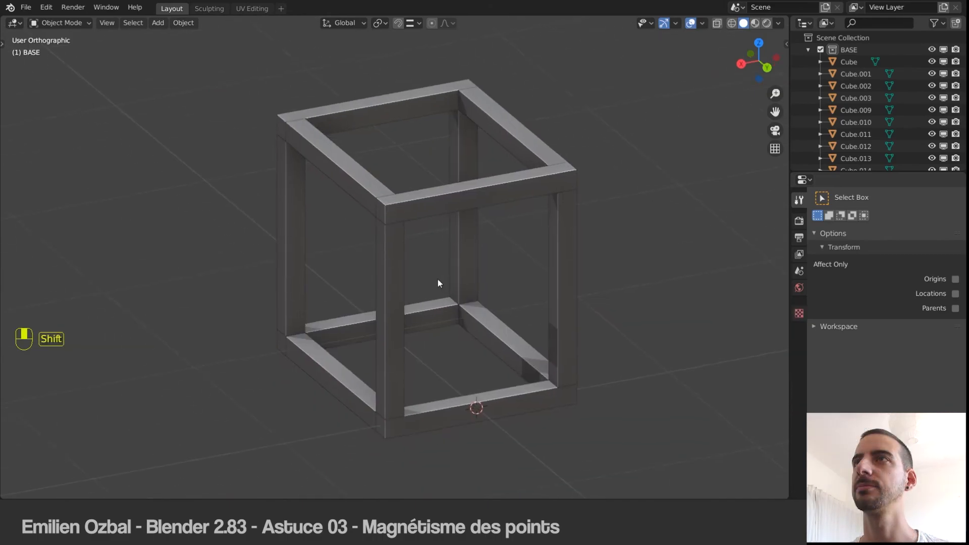
{"action": "middle_click_drag", "start_coordinate": [437, 279], "coordinate": [438, 285], "text": "shift"}
{"action": "middle_click_drag", "start_coordinate": [437, 285], "coordinate": [472, 277]}
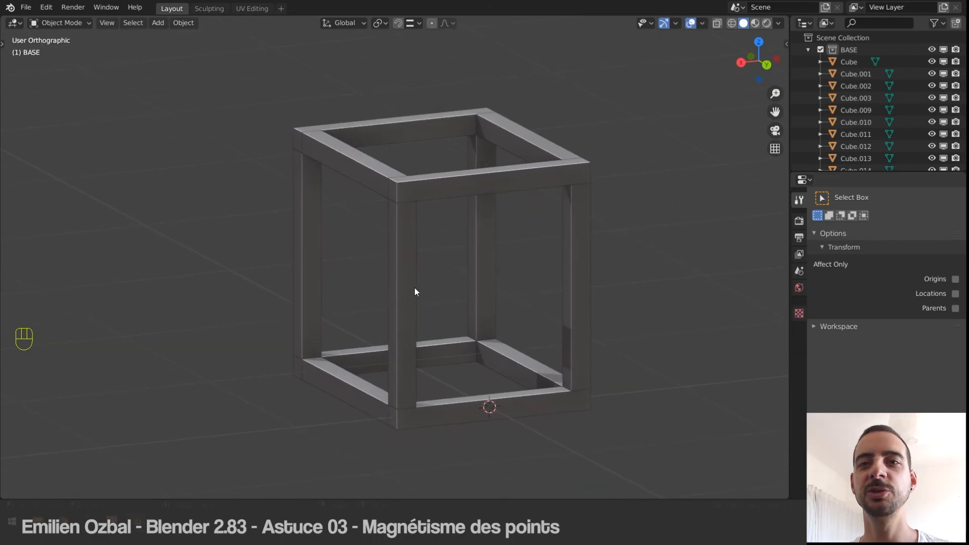